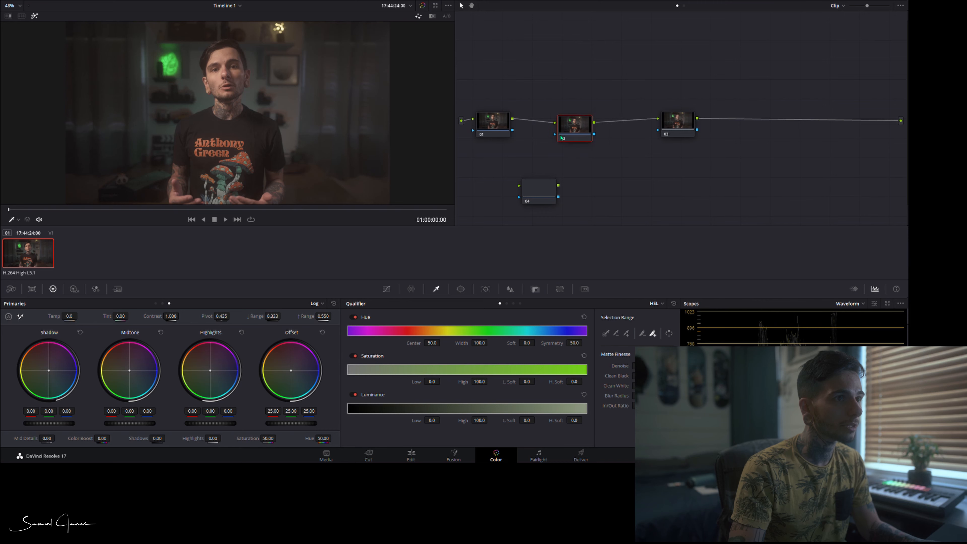
- Arrange the graph so node 03 sits just after node 02 and the unconnected node 04 sits below node 03
left_click_drag(542, 190, 685, 167)
left_click_drag(680, 125, 616, 117)
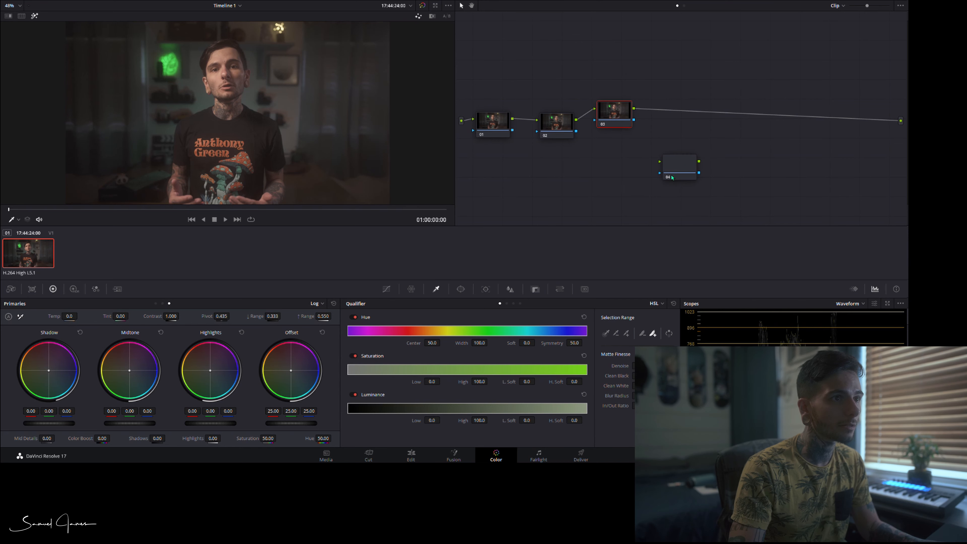
left_click_drag(679, 176, 618, 169)
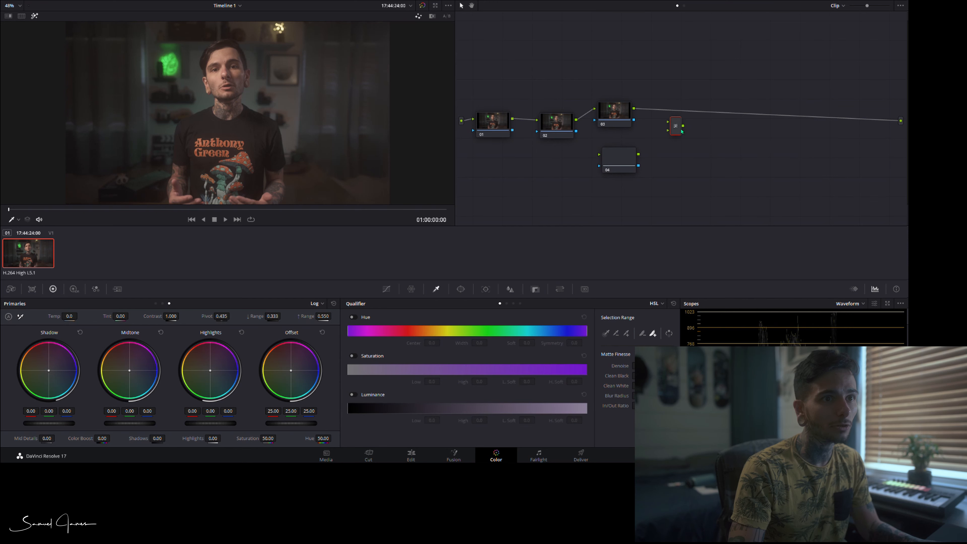
- Run nodes 03 and 04 in parallel from node 02 into the mixer node, and link node 02's key output to node 04's key input
left_click_drag(675, 128, 688, 113)
left_click_drag(638, 154, 679, 113)
left_click_drag(599, 154, 577, 121)
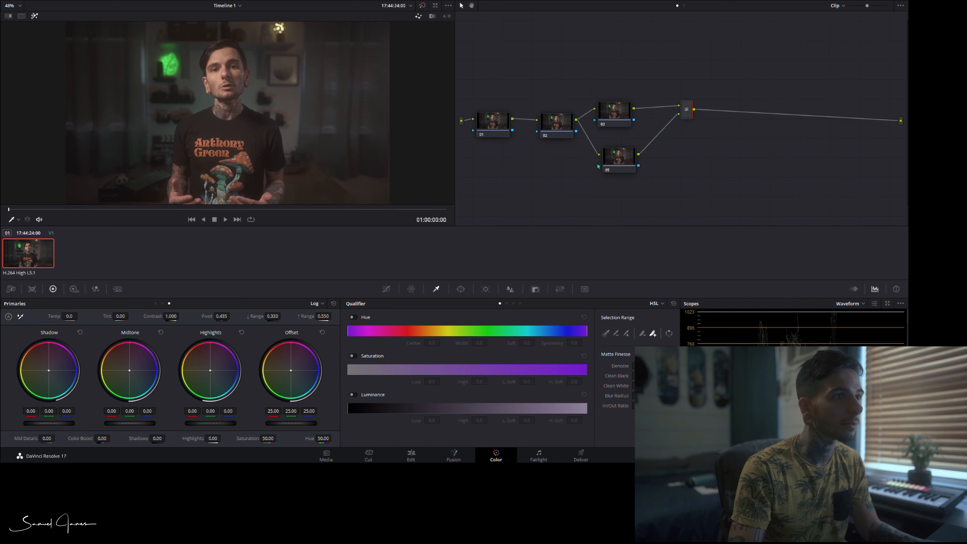
left_click_drag(599, 167, 623, 106)
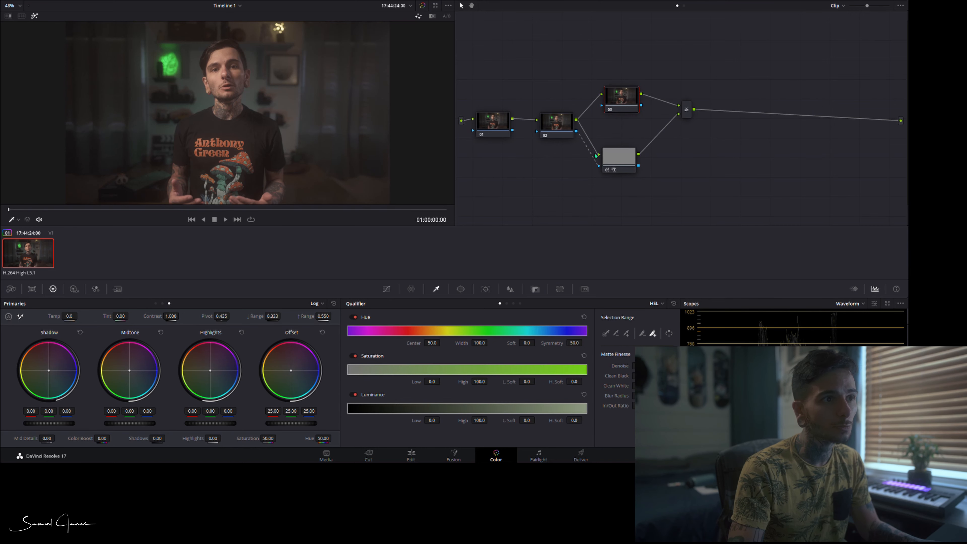
left_click_drag(539, 122, 511, 127)
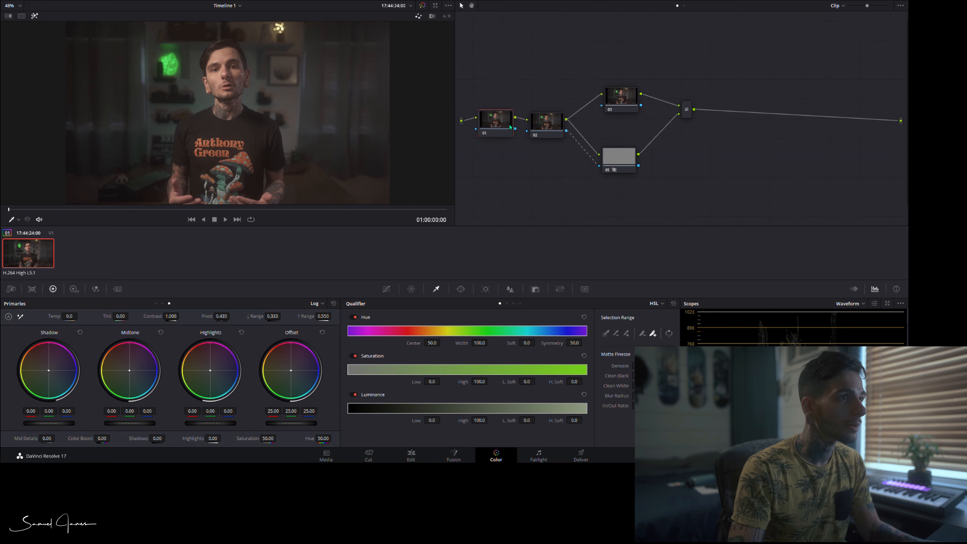
- Label node 01 "Exposure" and node 02 "Skin tones"
type("Exposure")
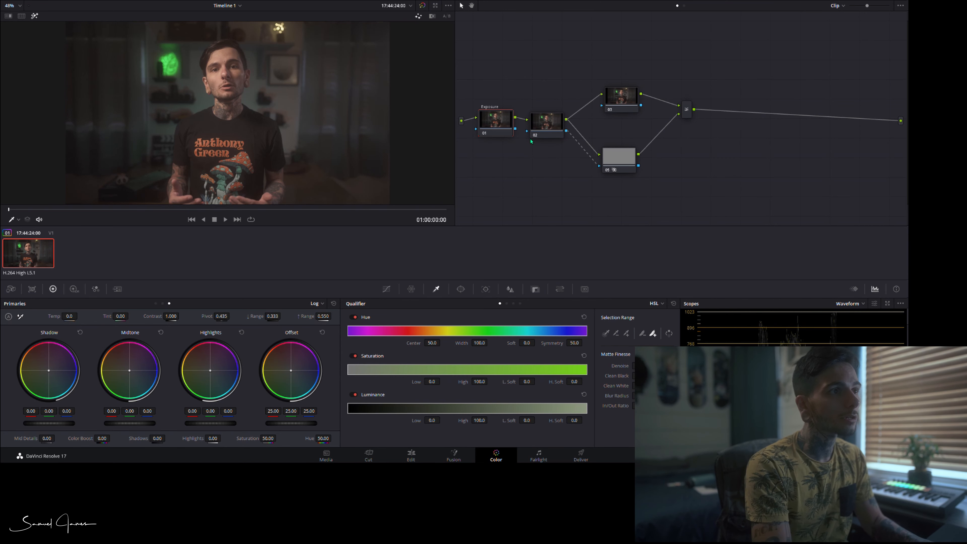
key("Return")
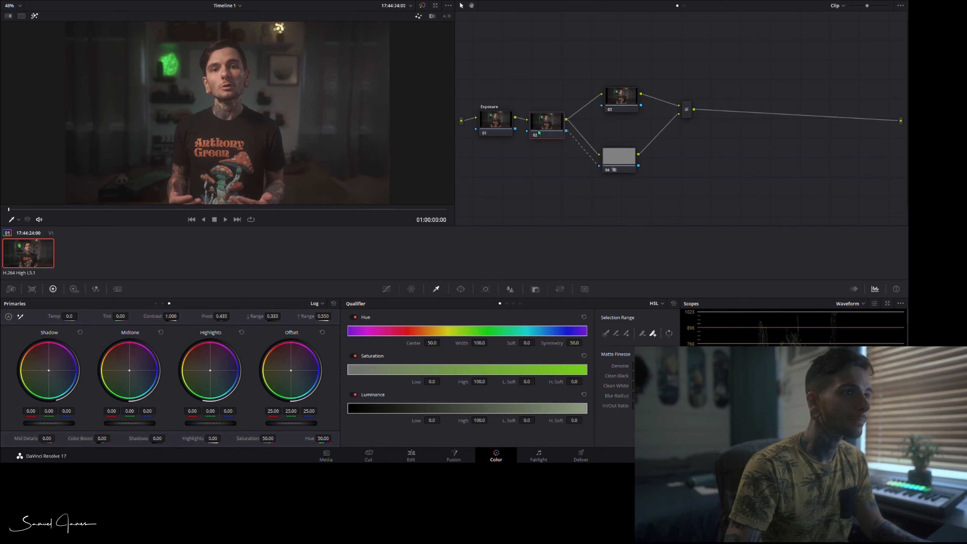
right_click(540, 130)
left_click(557, 147)
type("Skin tones")
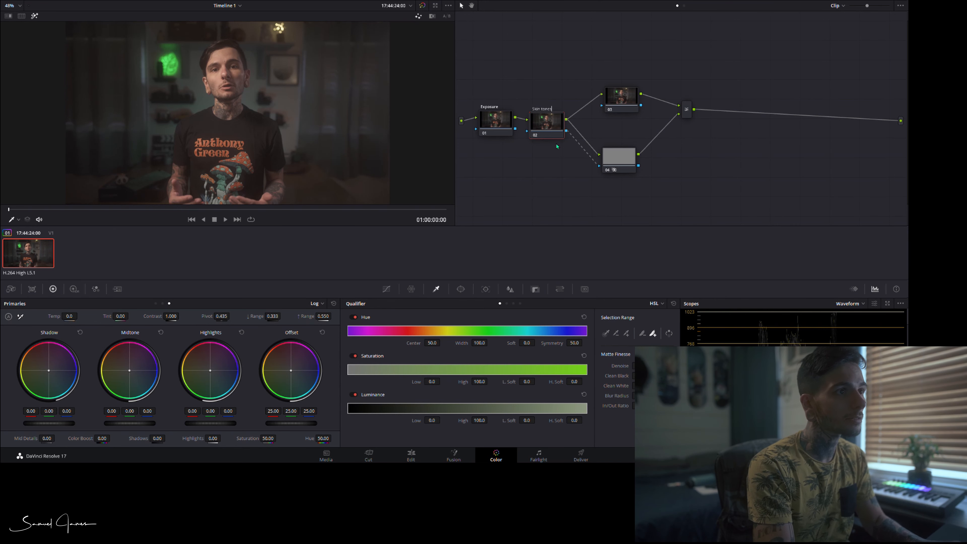
key("Return")
- Label node 03, in the upper parallel branch, "Color or look"
right_click(628, 95)
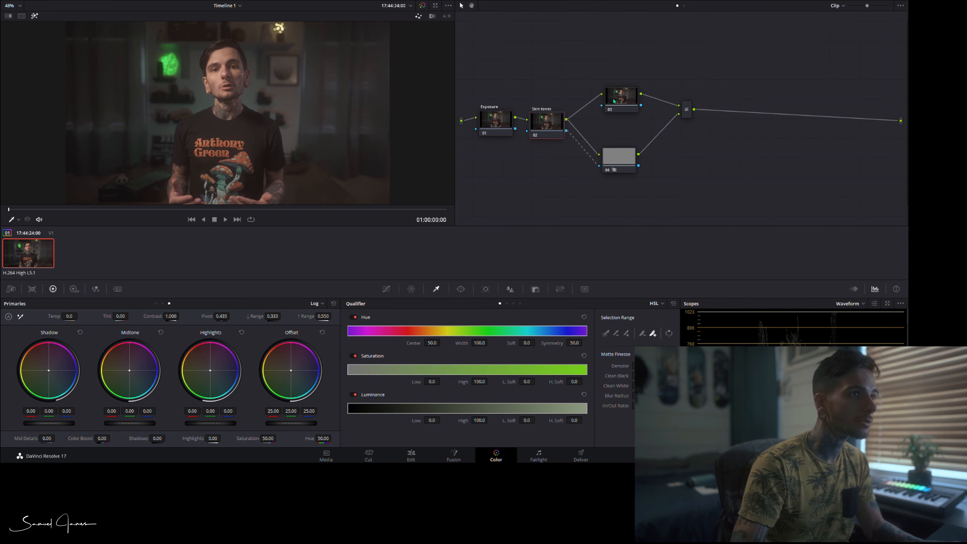
left_click(660, 112)
type("Co")
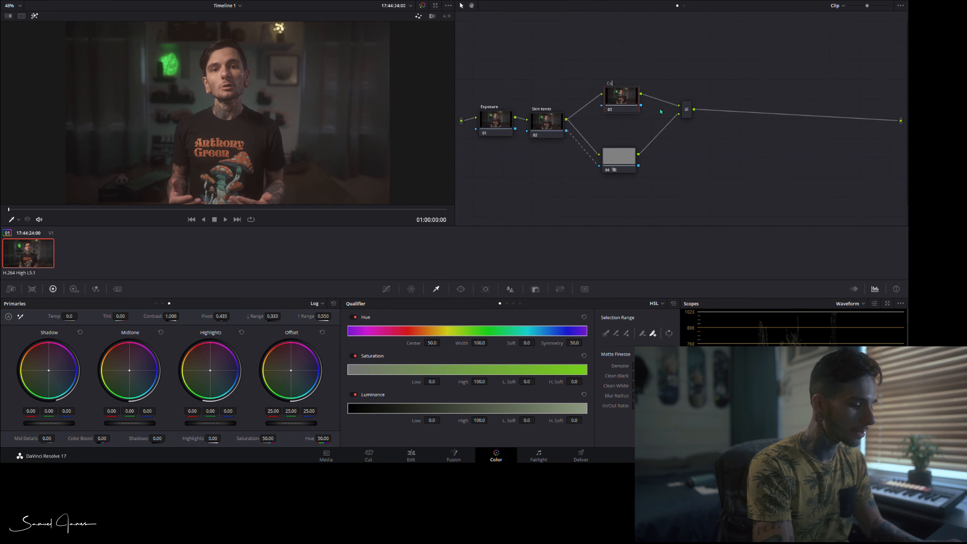
type("lor or look")
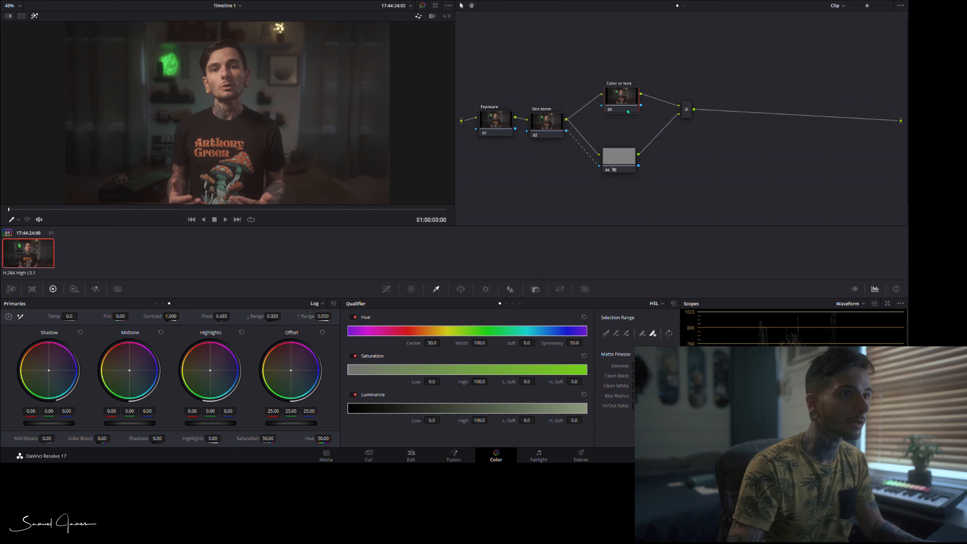
key("Return")
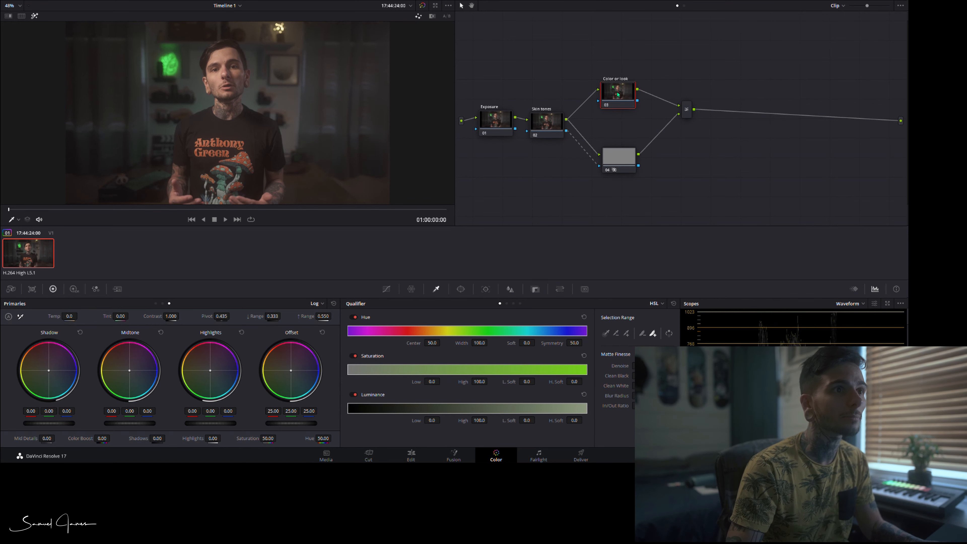
- White-balance the clip on the Exposure node by sampling the man's black T-shirt
left_click(494, 132)
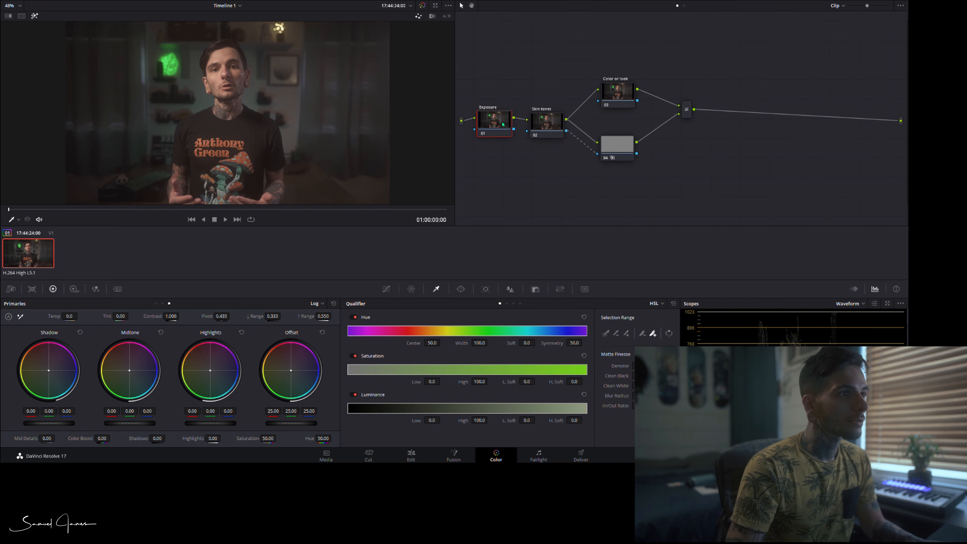
left_click(21, 316)
left_click(218, 136)
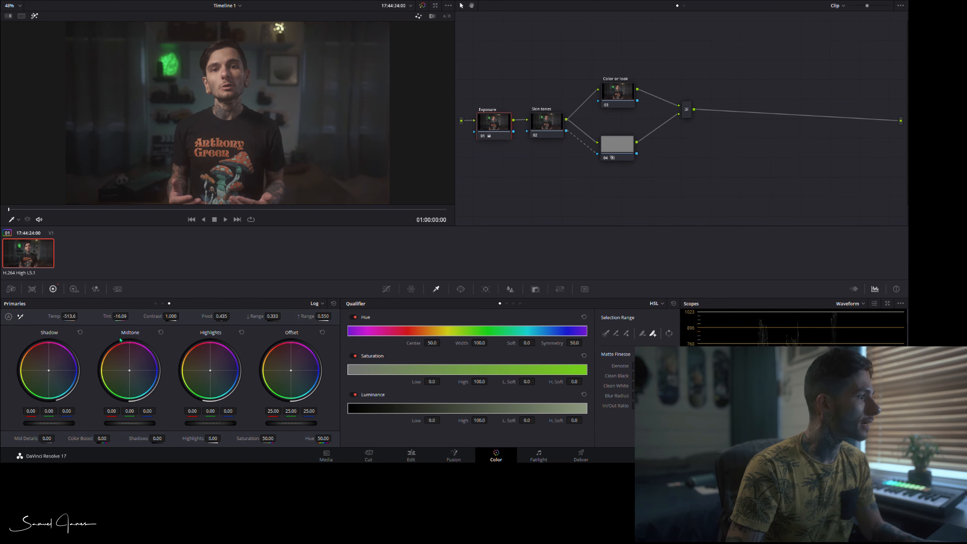
- Raise the High Soft value of the soft clip in the Exposure node's custom curves
left_click(556, 126)
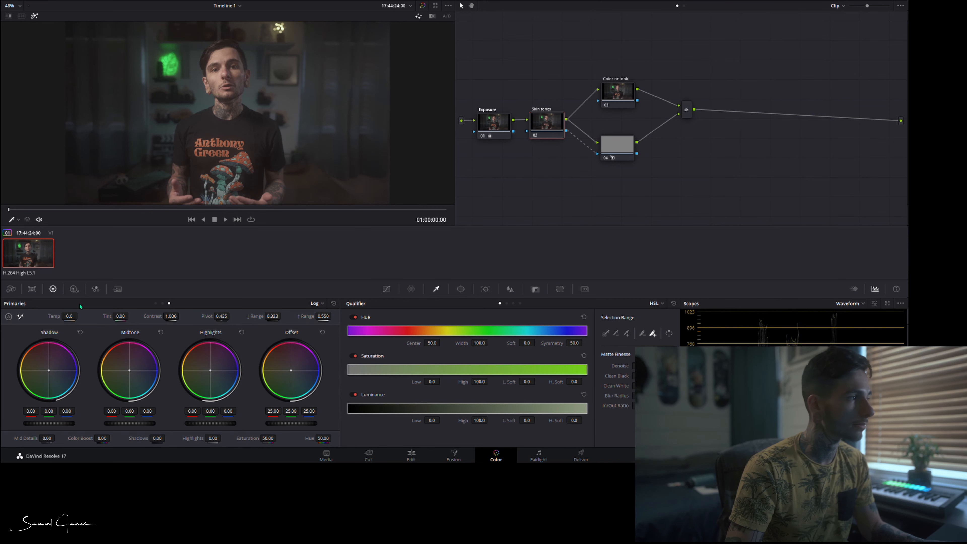
left_click(502, 128)
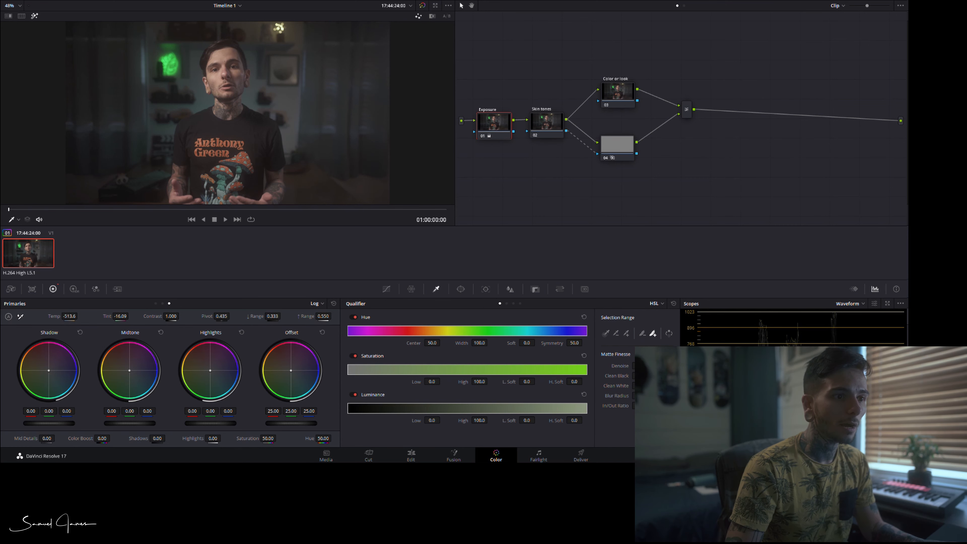
left_click(386, 289)
left_click_drag(623, 420, 627, 420)
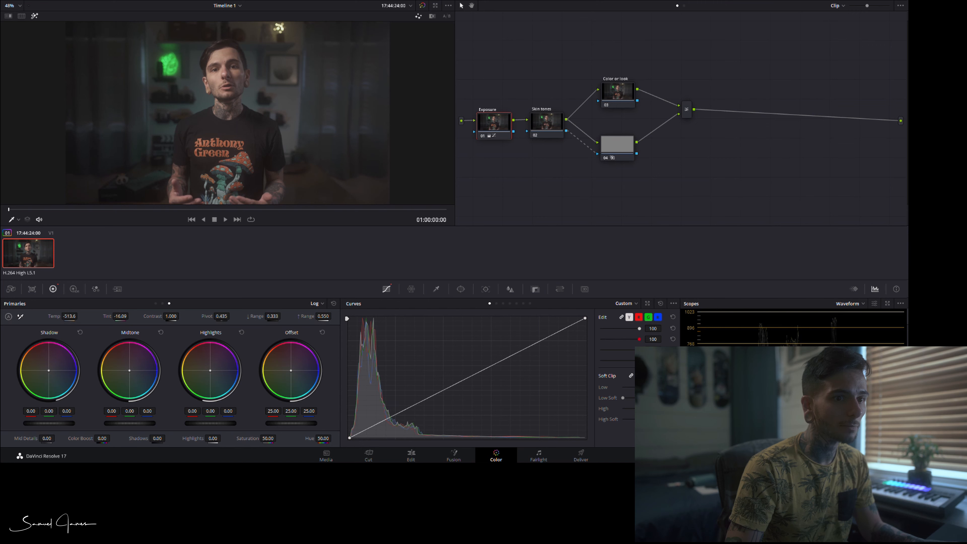
- Set the Exposure node's log wheels to Shadow -0.08, Midtone 0.05, Highlights 0.08 and Offset 27.25, and turn off the viewer's highlight mode
left_click_drag(213, 423, 292, 411)
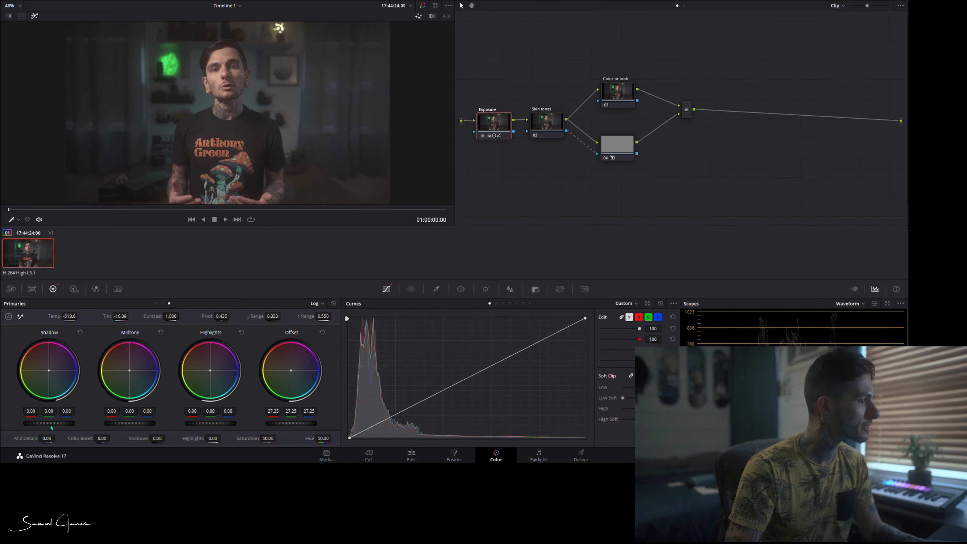
left_click_drag(54, 426, 55, 427)
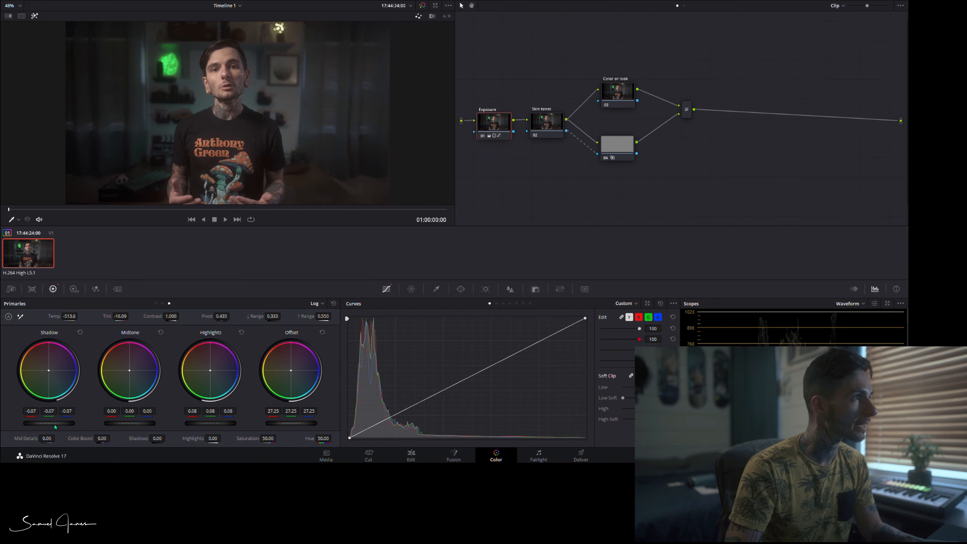
left_click(35, 16)
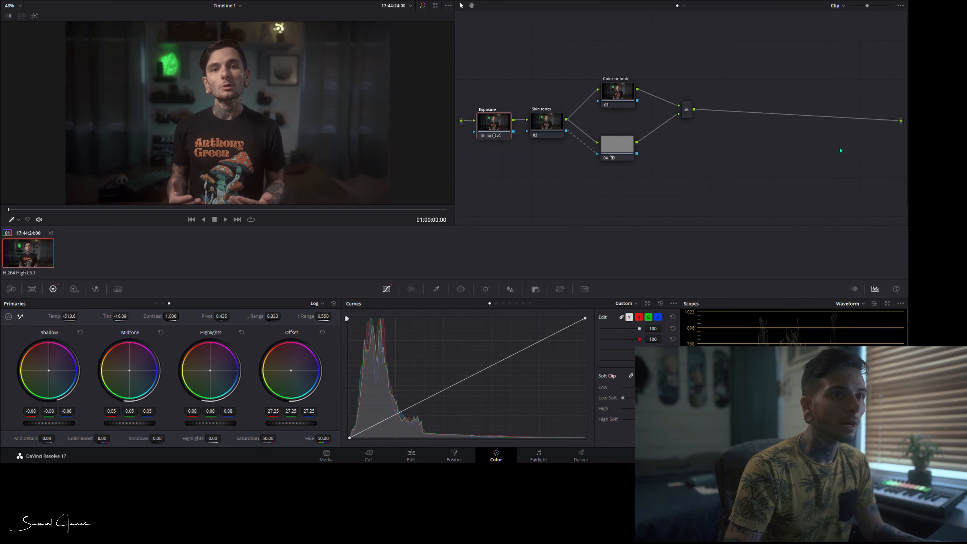
- Add a node between the mixer and the final output and label it "Sharpening"
key("alt+k")
left_click_drag(748, 139, 772, 115)
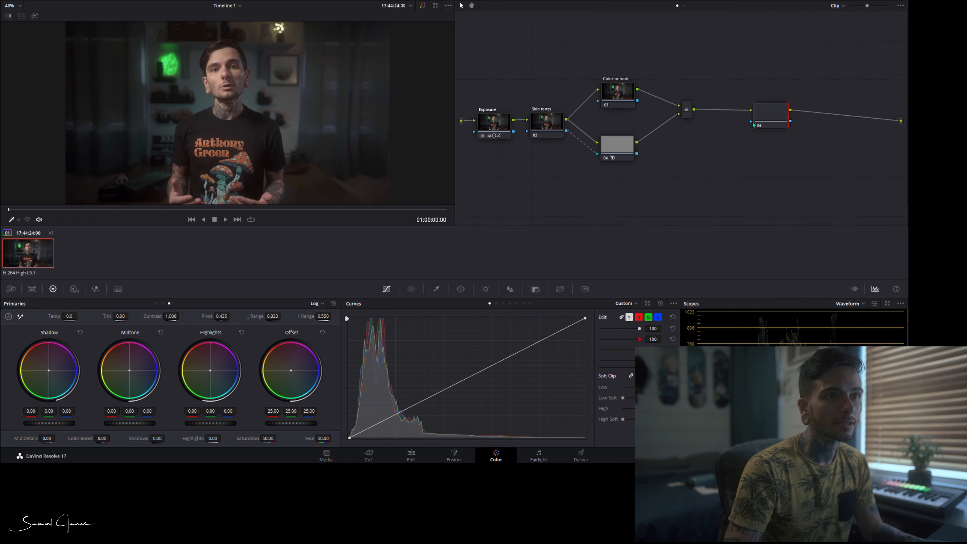
type("Sharpening")
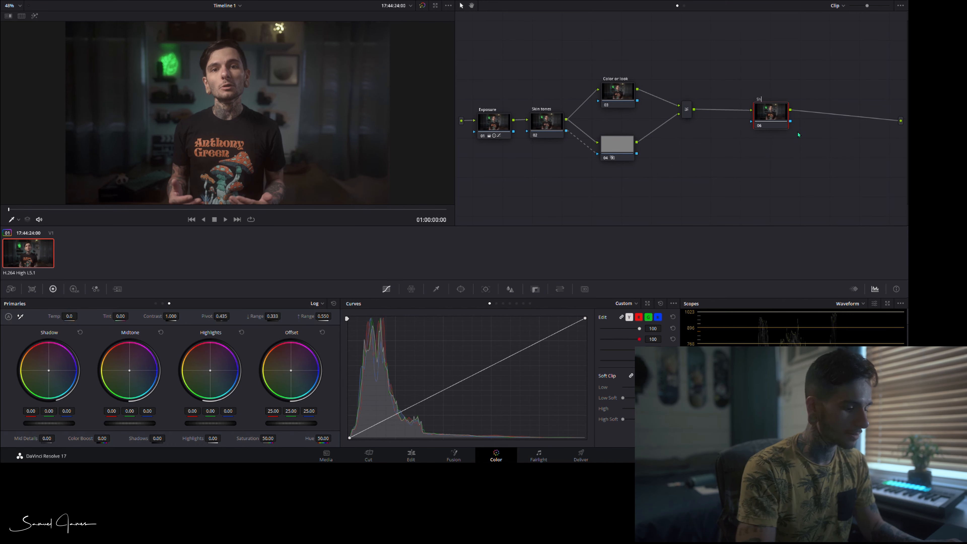
key("Return")
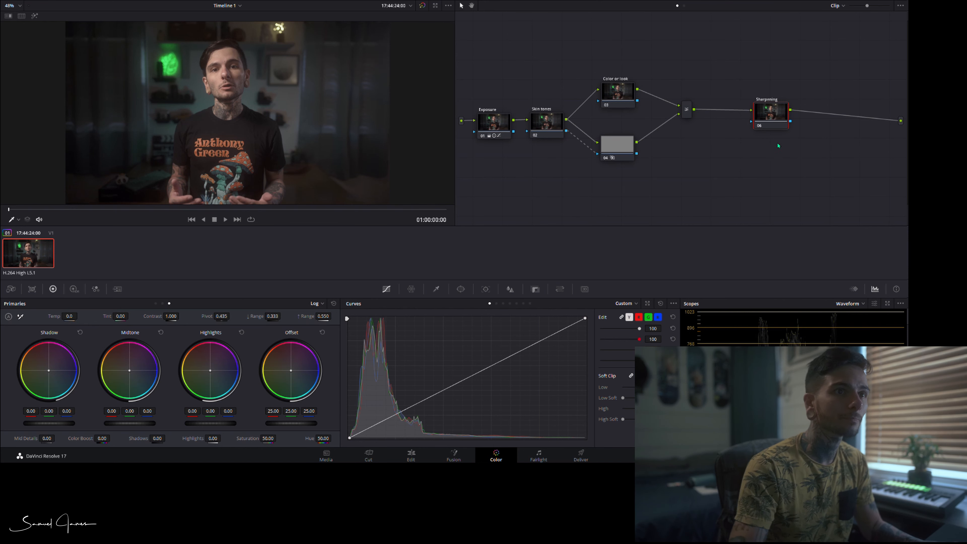
left_click_drag(773, 116, 756, 120)
- Shape a gentle S-curve on the Exposure node with an anchor point in the shadows and a raised point in the upper tones
left_click(494, 121)
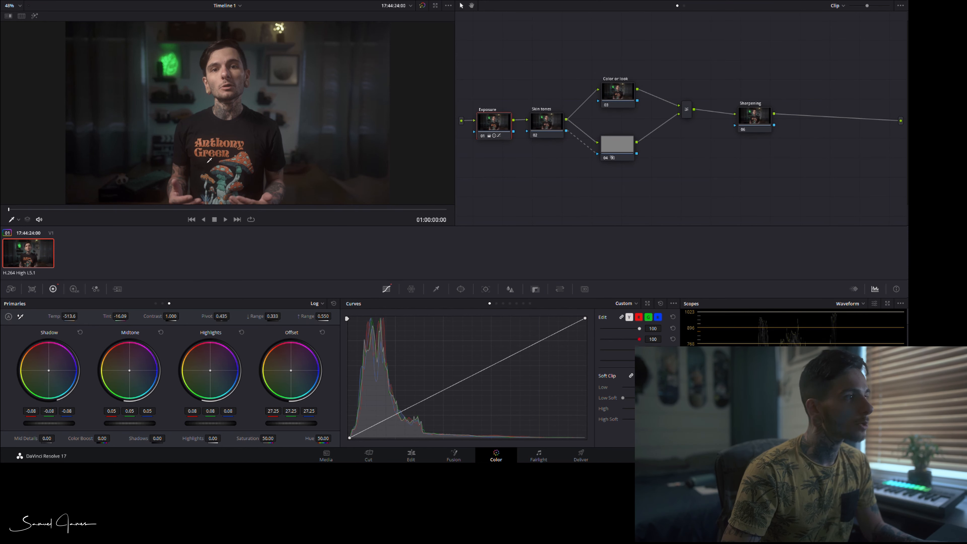
left_click(397, 415)
left_click_drag(398, 416, 398, 418)
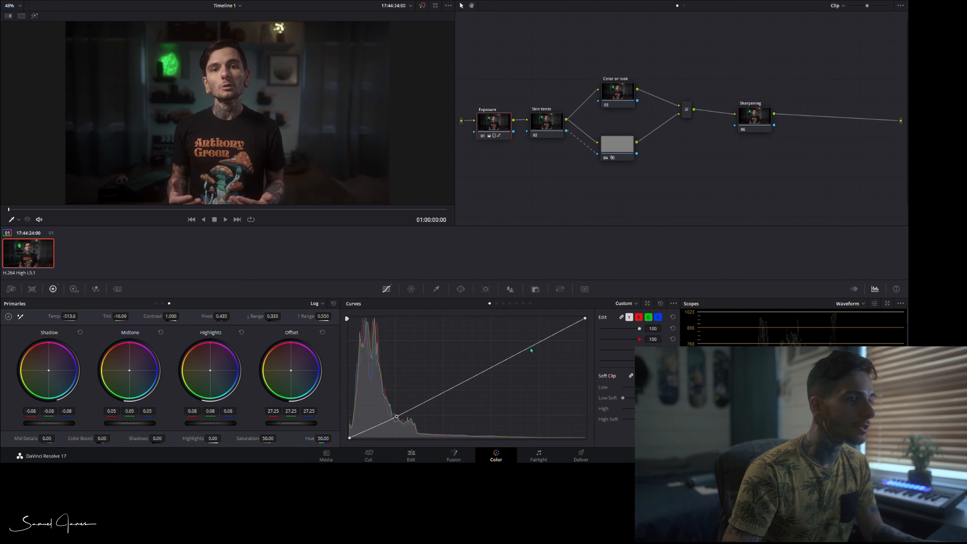
left_click_drag(531, 349, 514, 348)
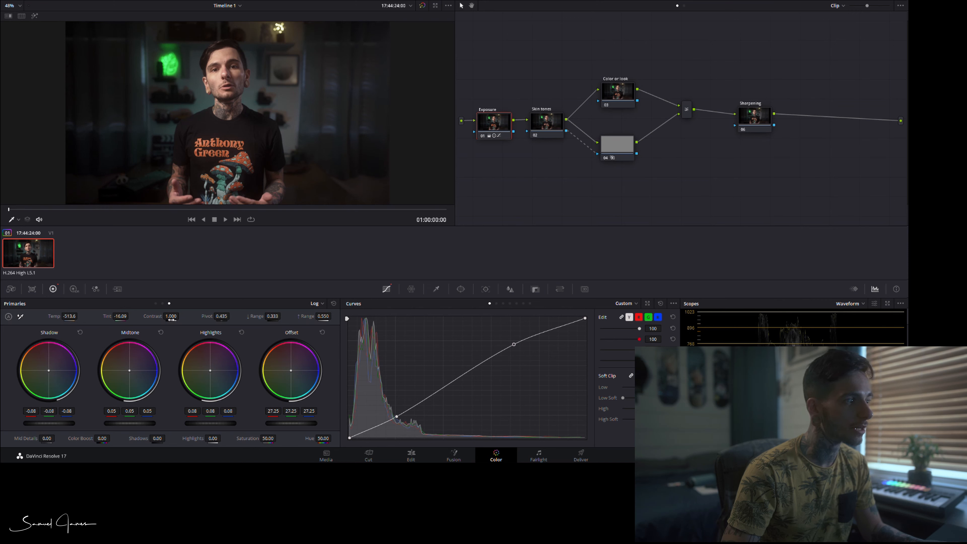
left_click_drag(513, 345, 521, 346)
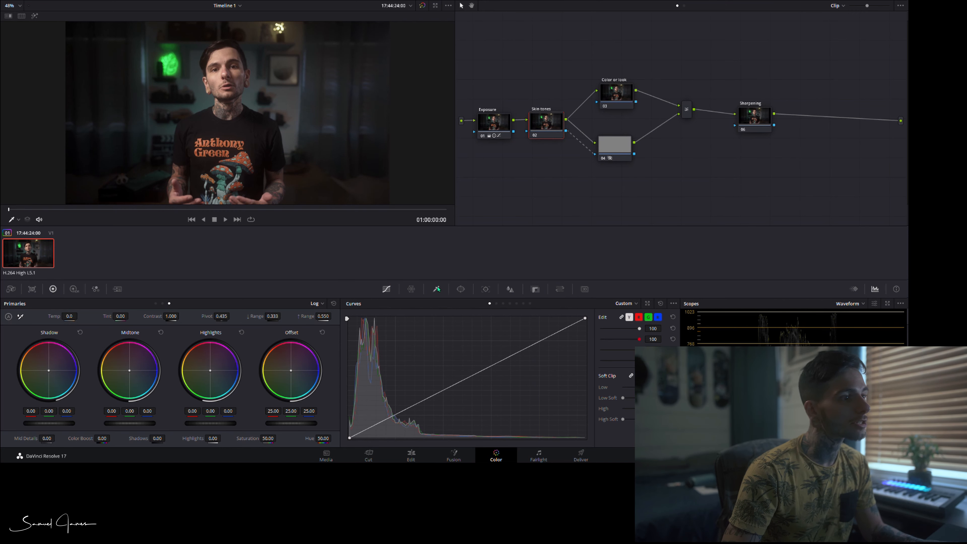
- Sample the man's forehead with the HSL qualifier on the Skin tones node, with highlight mode on to show the selection
left_click(437, 289)
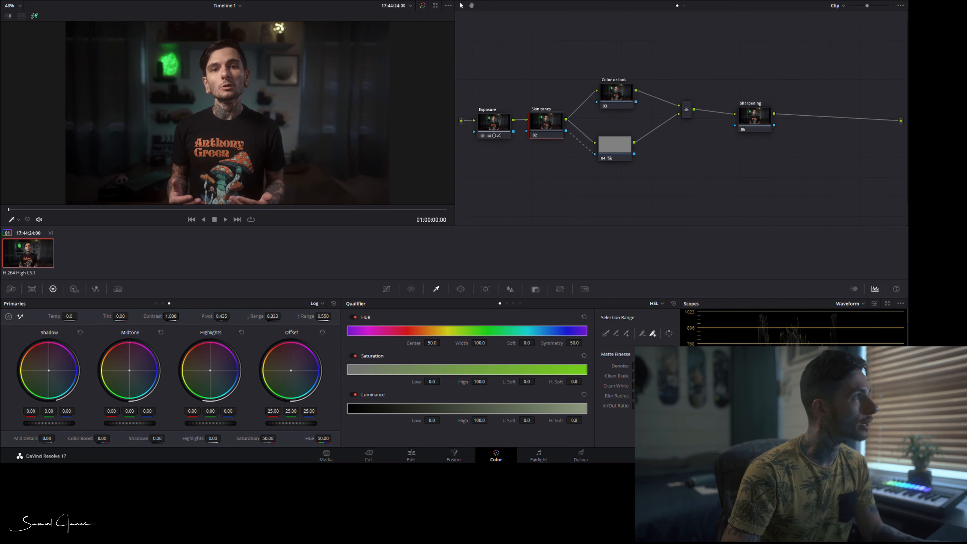
key("shift+h")
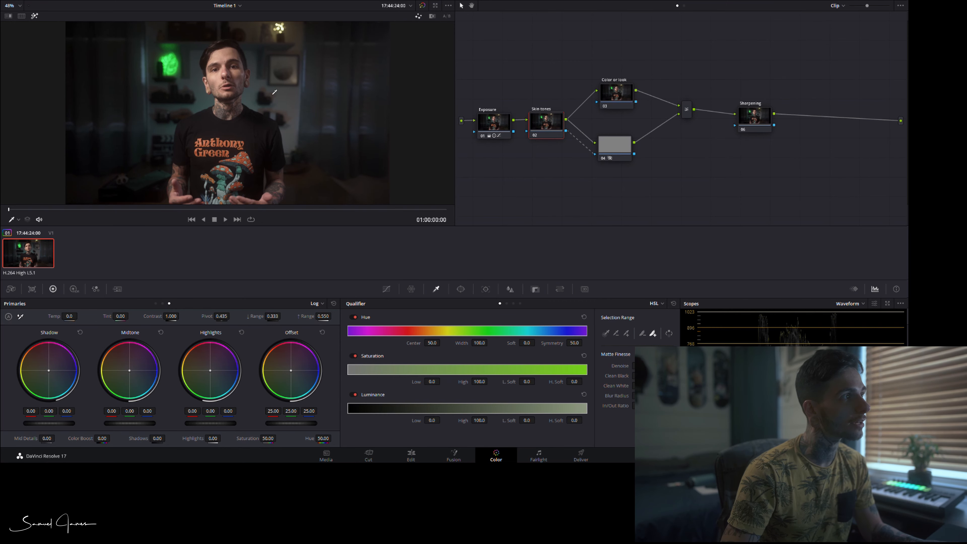
scroll(226, 67, "up", 5)
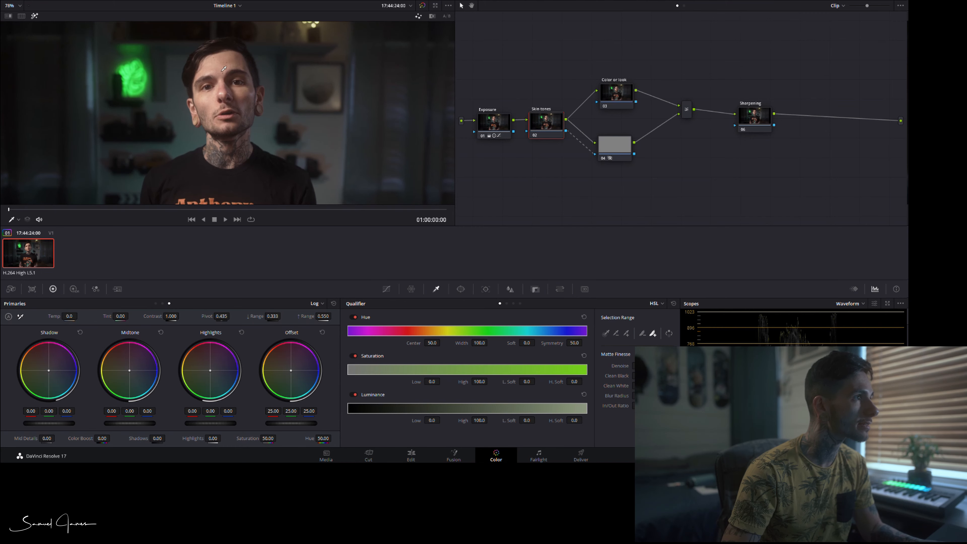
left_click(222, 72)
left_click(231, 63)
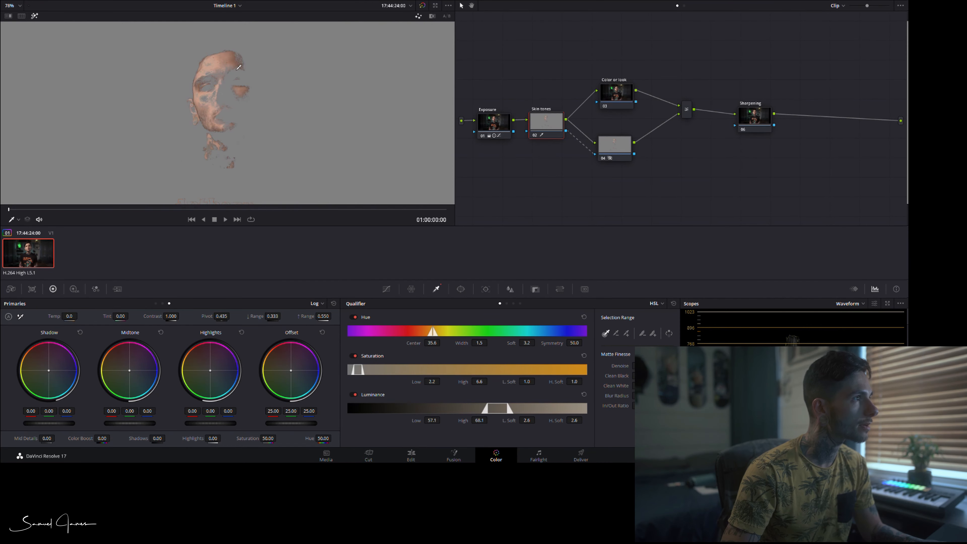
left_click(242, 71)
left_click(231, 69)
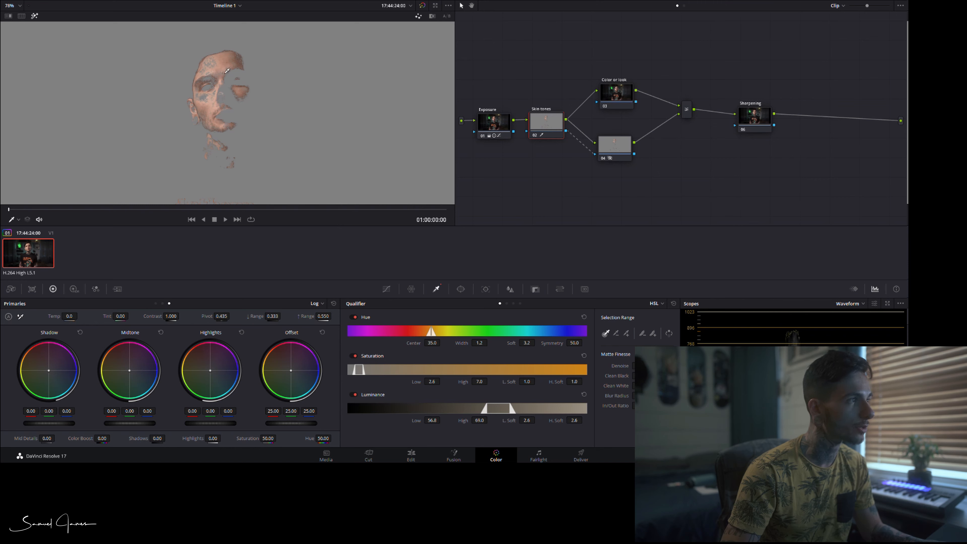
- Resample the skin from the forehead across to the shadowed temple, giving a qualifier hue center of 32.5 and width of 7.7
left_click_drag(224, 71, 250, 79)
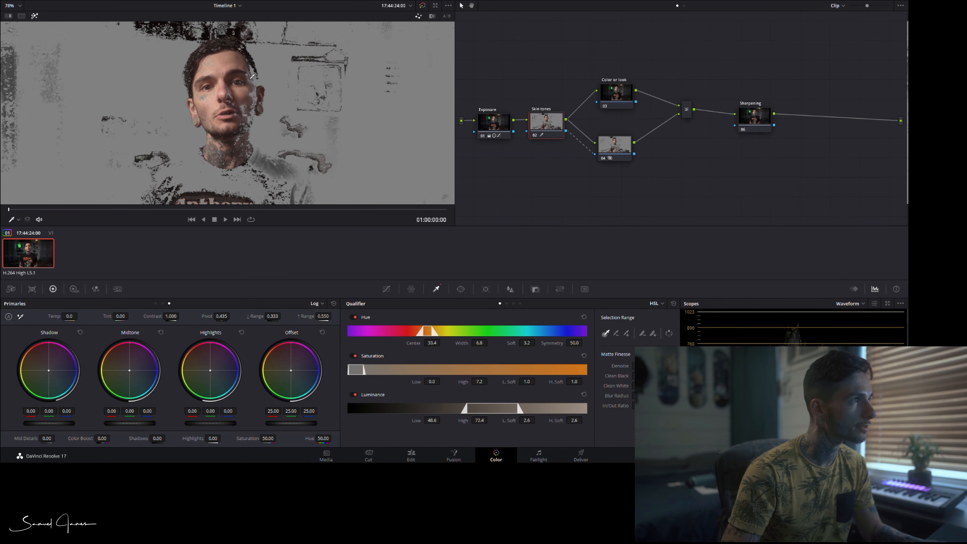
left_click(231, 69)
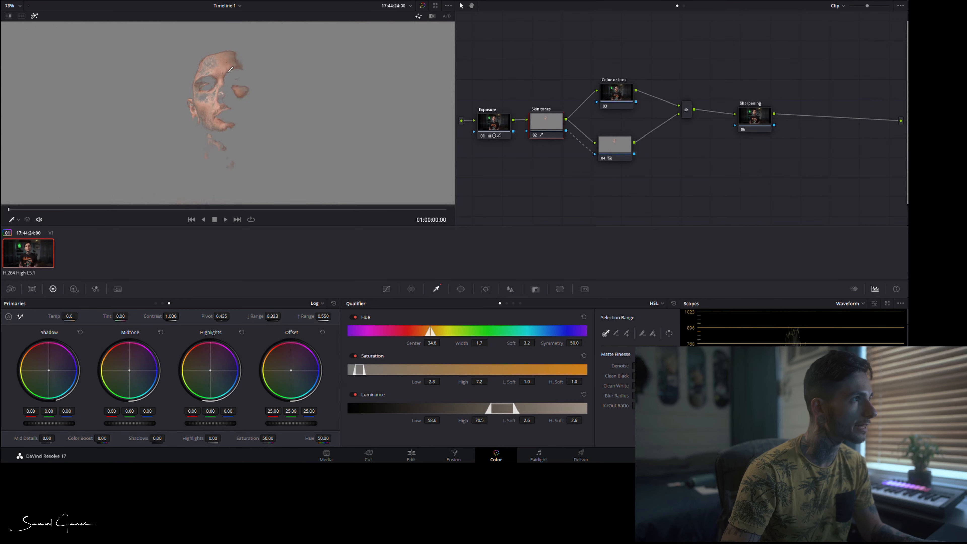
left_click_drag(230, 69, 249, 78)
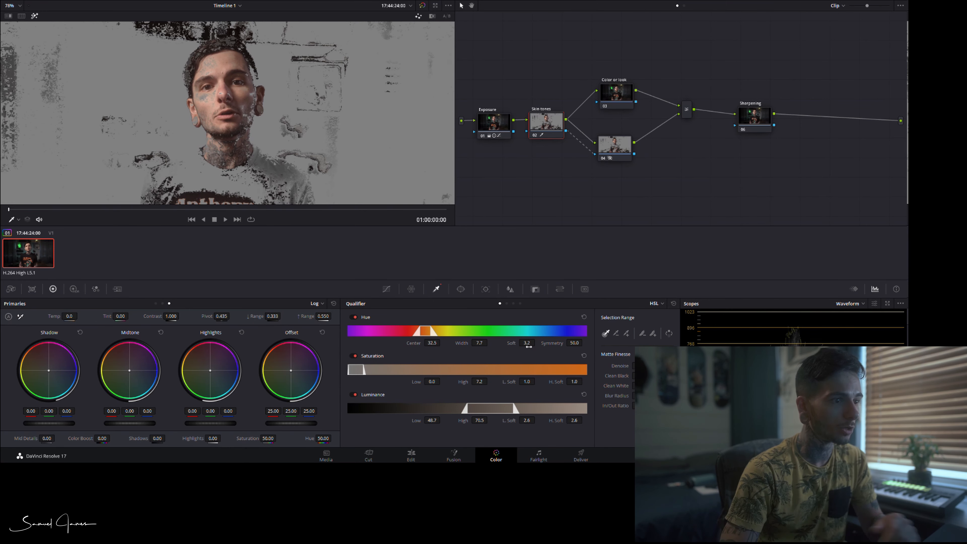
- Refine the skin qualifier to hue center 32.8, width 9.2 and soft 4.0, with the saturation low at 1.1
left_click_drag(528, 345, 541, 346)
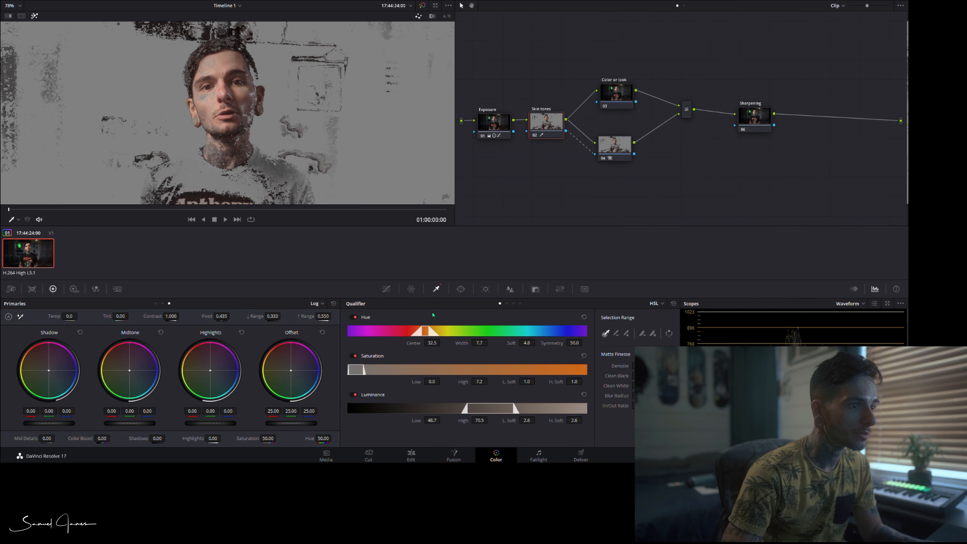
left_click_drag(428, 333, 428, 336)
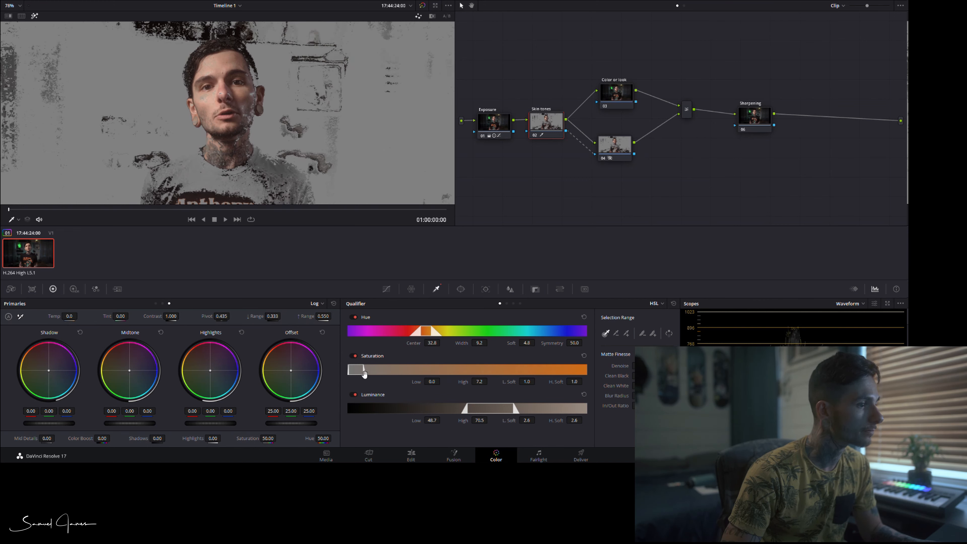
left_click_drag(354, 372, 356, 372)
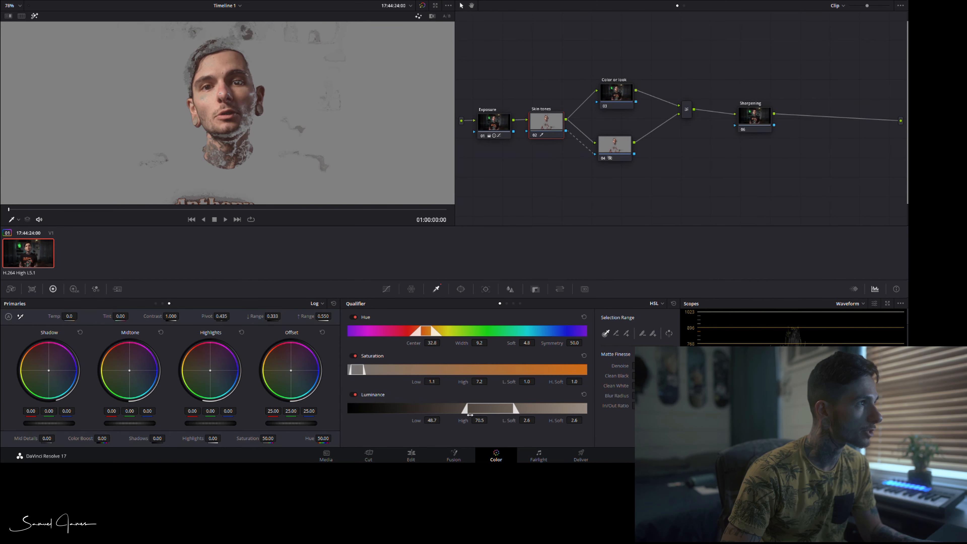
- Narrow the skin qualifier's luminance range to 53.6–69.0 and raise the matte's blur radius to smooth its edges
left_click_drag(470, 414, 494, 415)
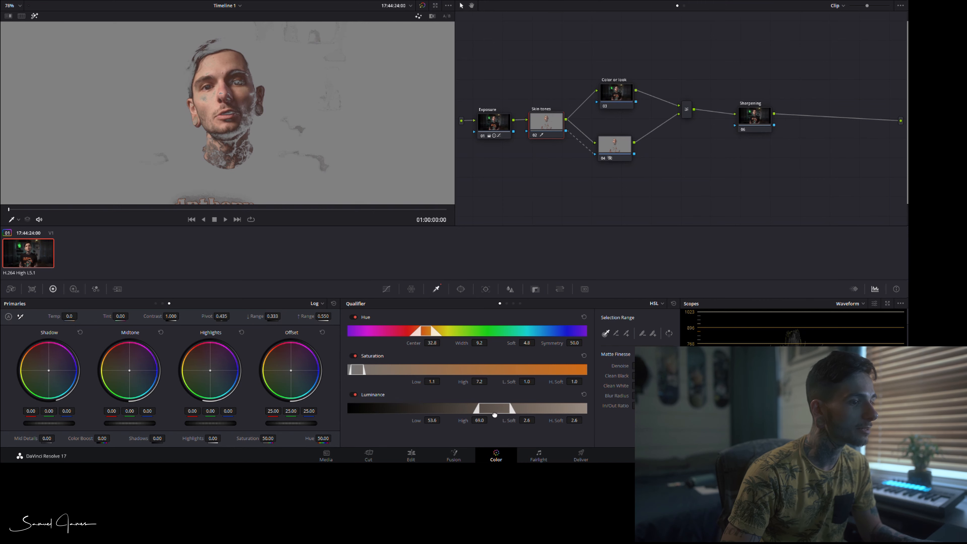
left_click_drag(641, 396, 655, 376)
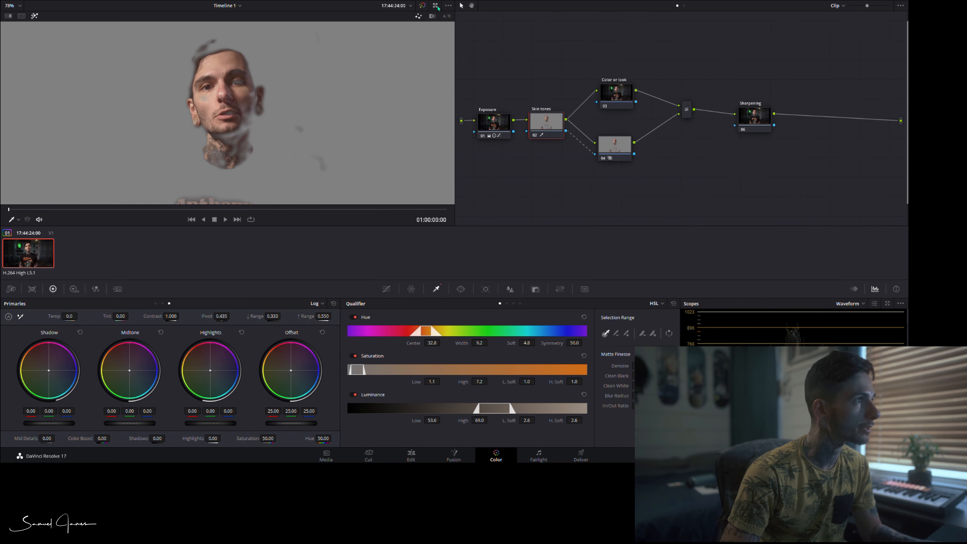
- Fine-tune the skin qualifier to luminance low 53.4, hue center 32.0, hue width 10.0 and saturation low 1.1
left_click_drag(356, 370, 356, 371)
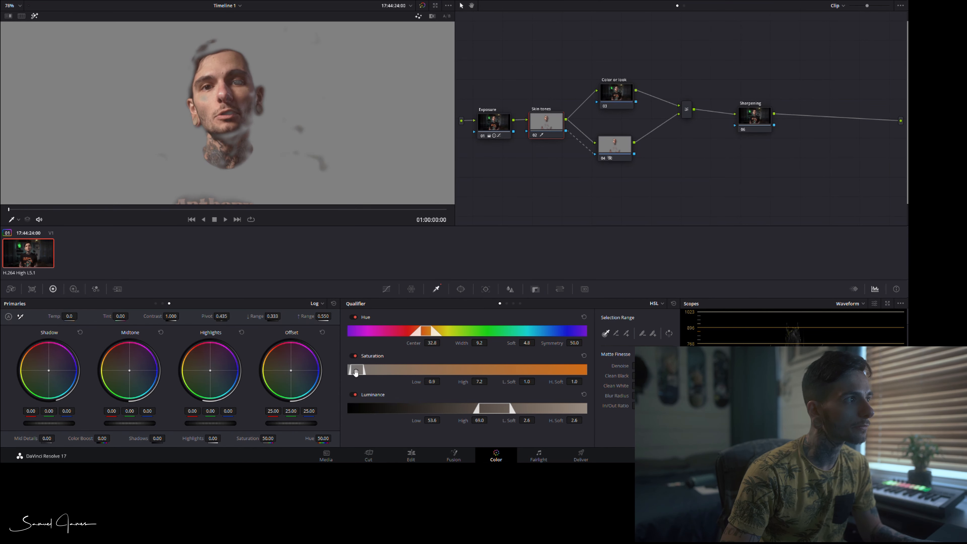
left_click_drag(483, 411, 482, 411)
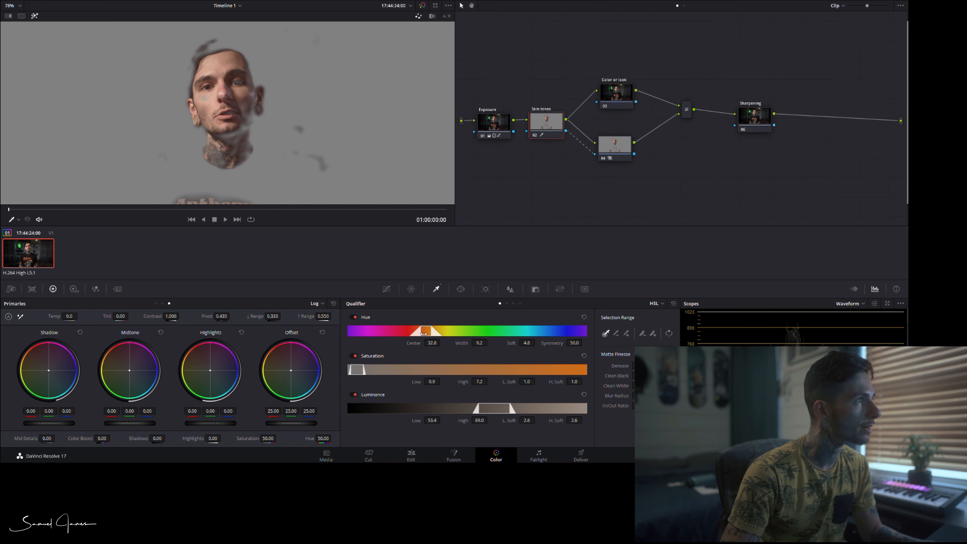
left_click_drag(428, 335, 414, 337)
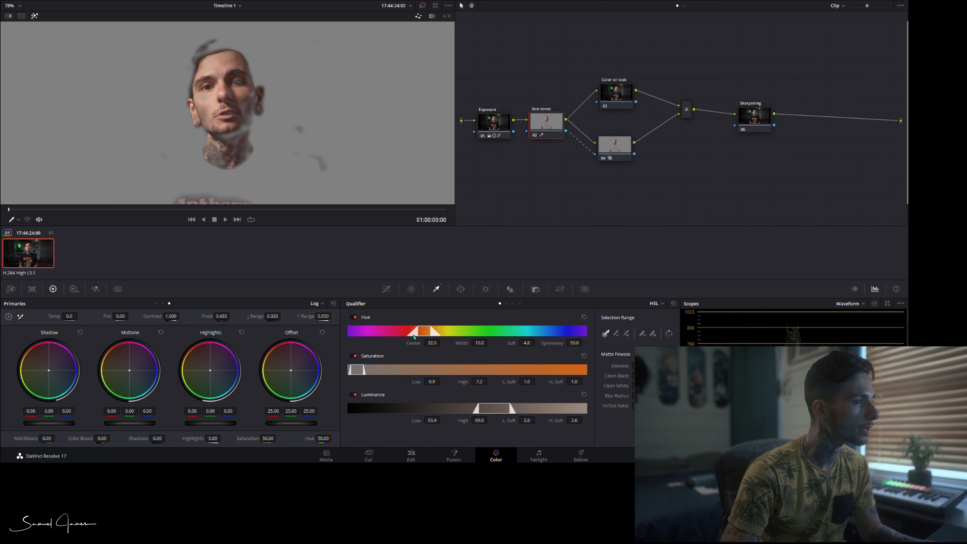
left_click_drag(354, 369, 356, 370)
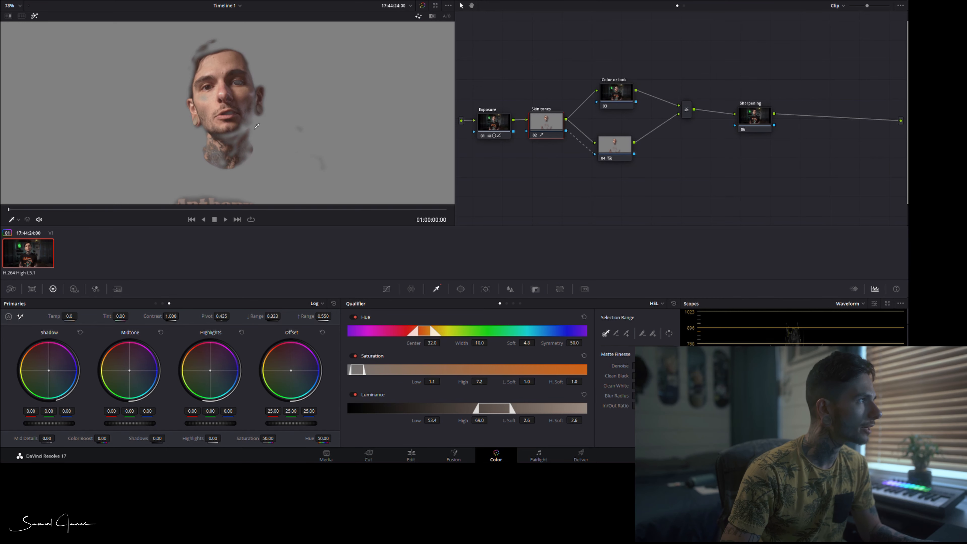
key("shift+z")
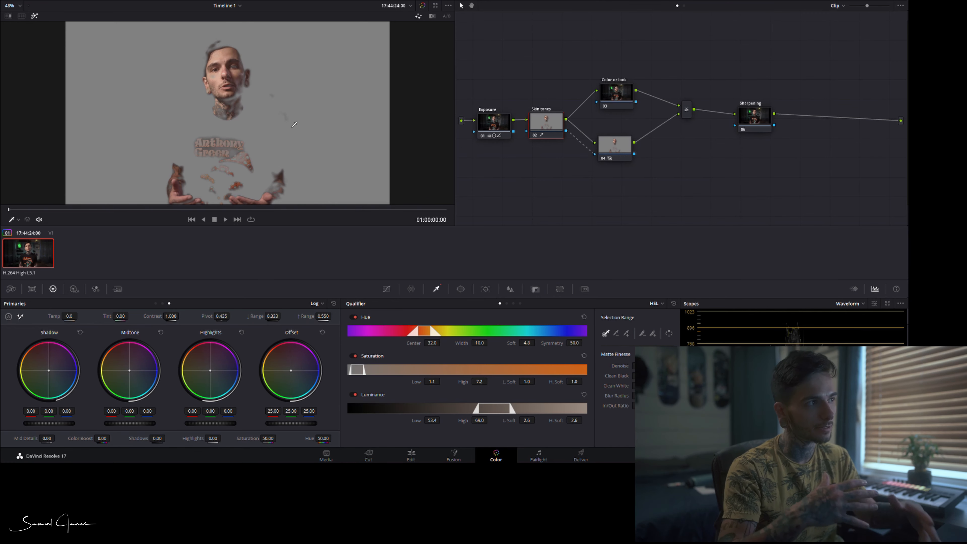
- Try limiting the skin selection with a circle window placed over the man's face, and switch the window off again
left_click(460, 289)
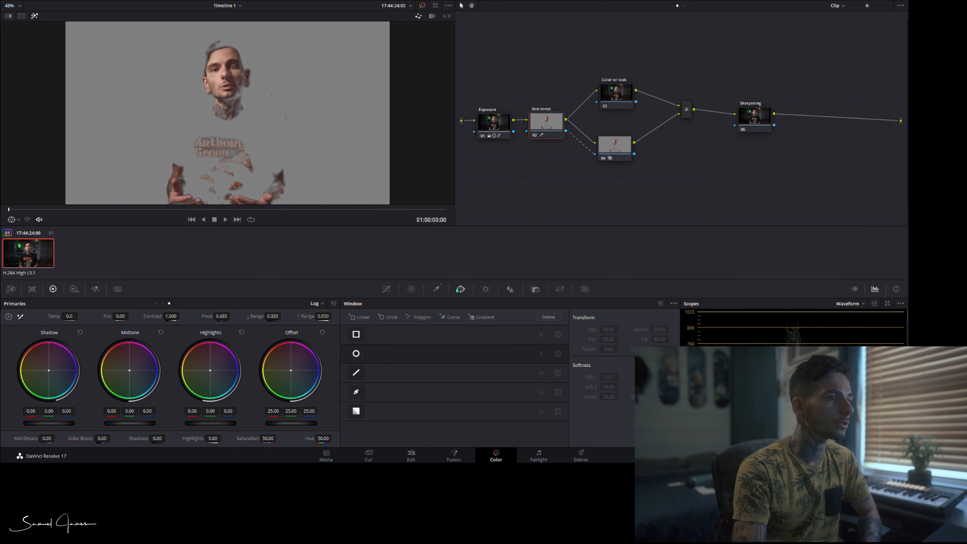
left_click(357, 358)
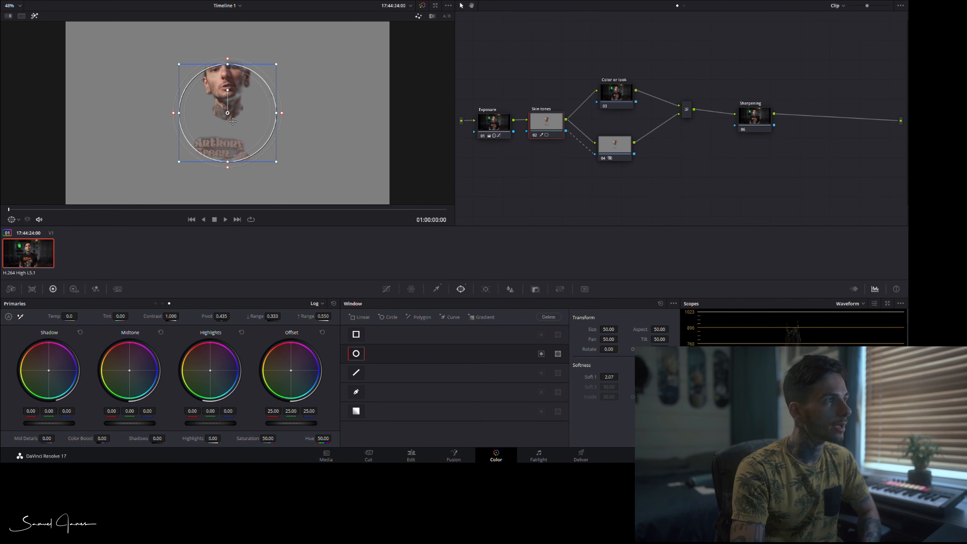
left_click_drag(231, 119, 229, 85)
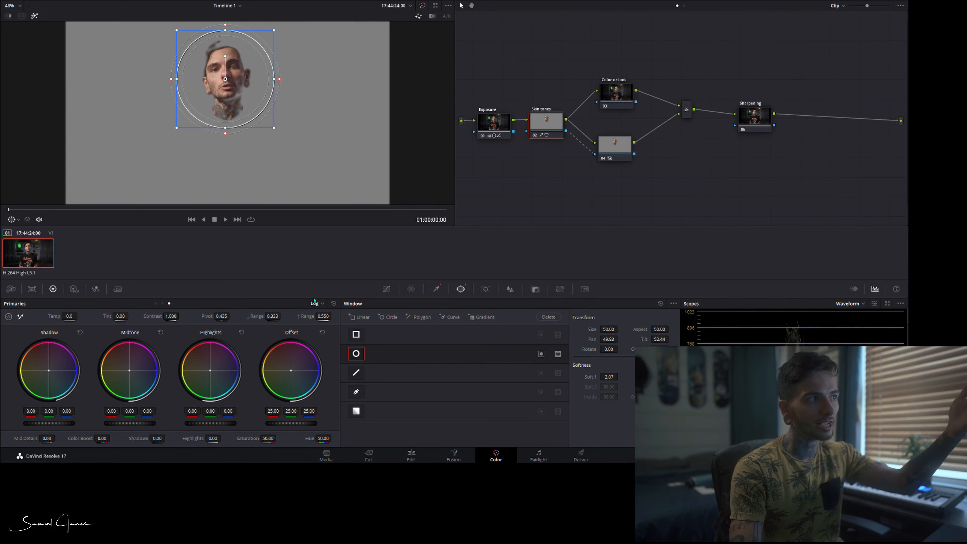
left_click(356, 354)
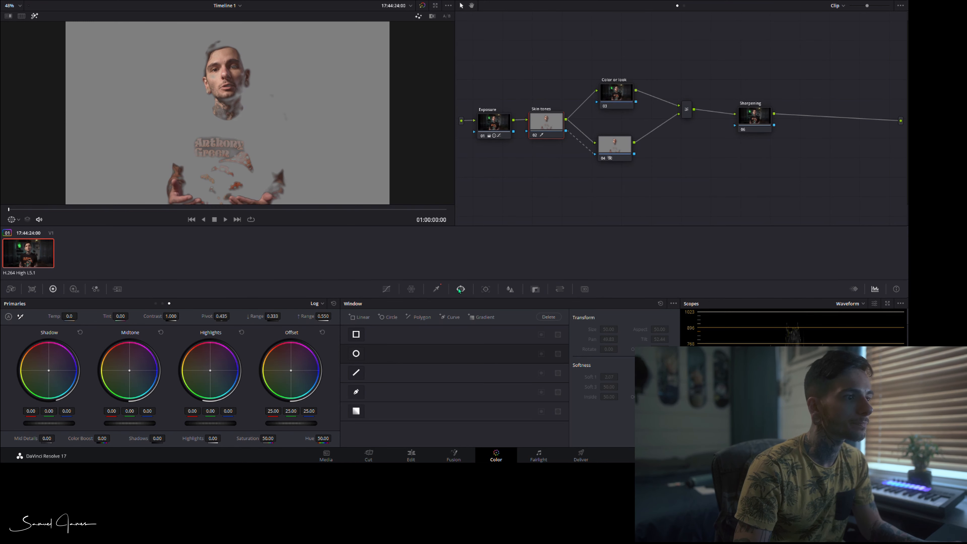
- Warm the Skin tones node's Shadow wheel to 0.12, -0.03, -0.07 and switch the scope to Vectorscope
left_click(386, 289)
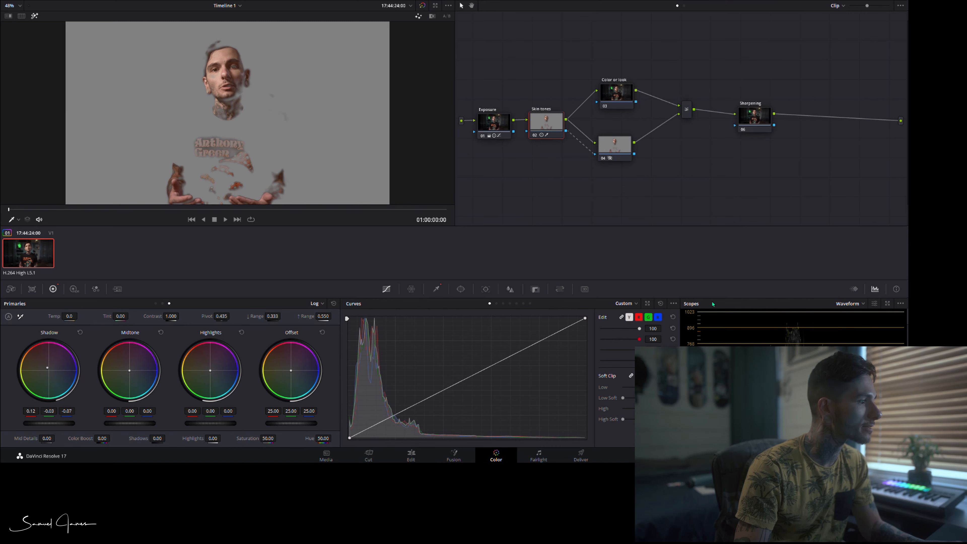
left_click(868, 316)
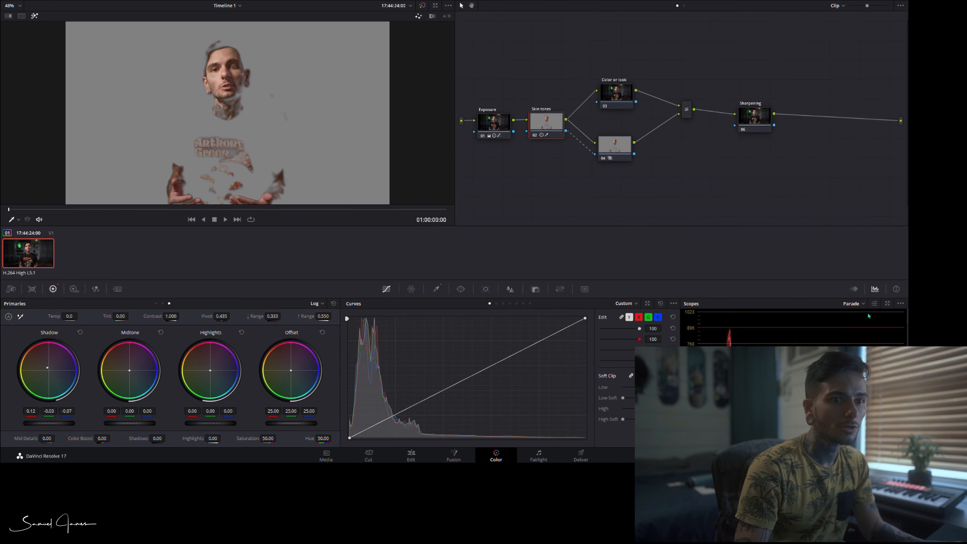
left_click(878, 331)
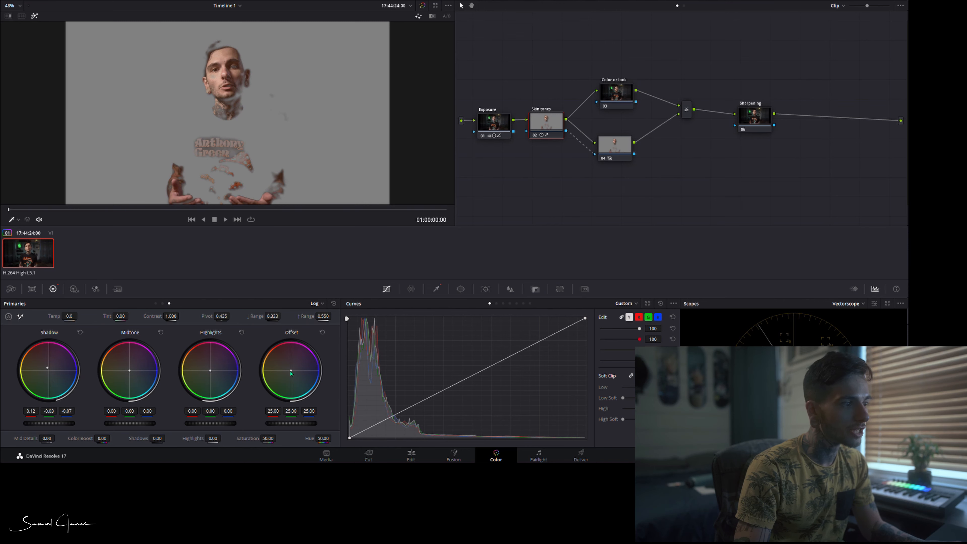
- Try pushing the Skin tones node's Offset wheel toward blue, and reset it
left_click_drag(305, 376, 310, 377)
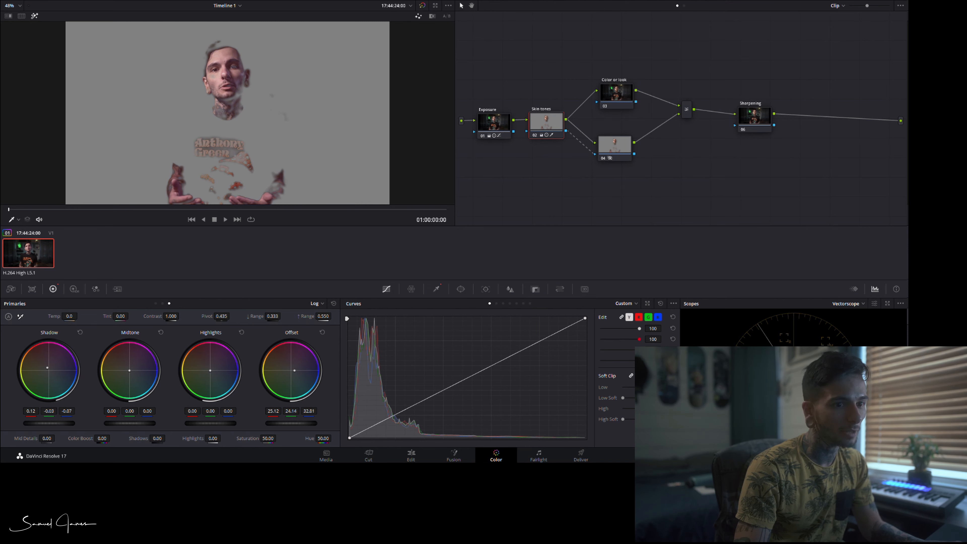
double_click(293, 373)
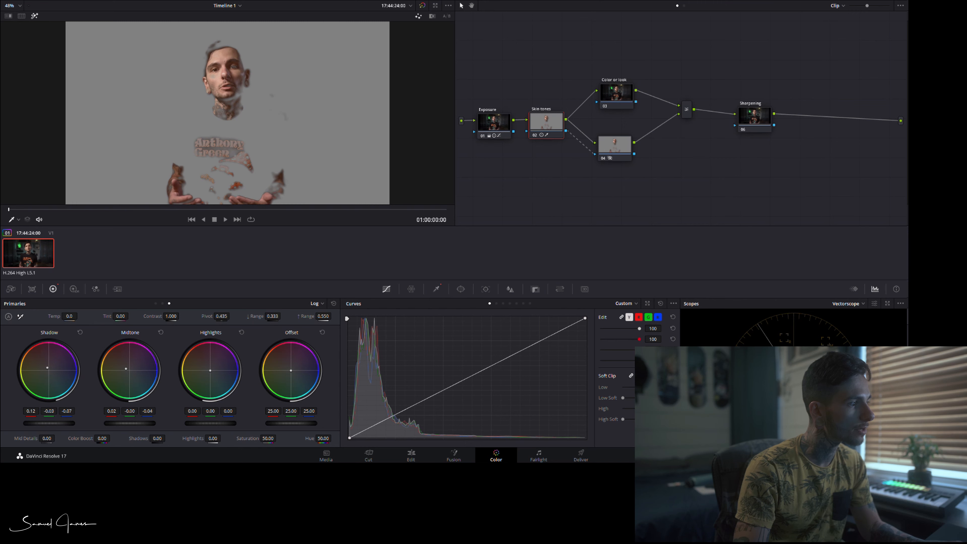
- Set the Midtone wheel to 0.04, -0.00, -0.07 and the Highlights wheel to -0.06, 0.01, 0.06, and leave highlight mode
left_click_drag(125, 368, 124, 368)
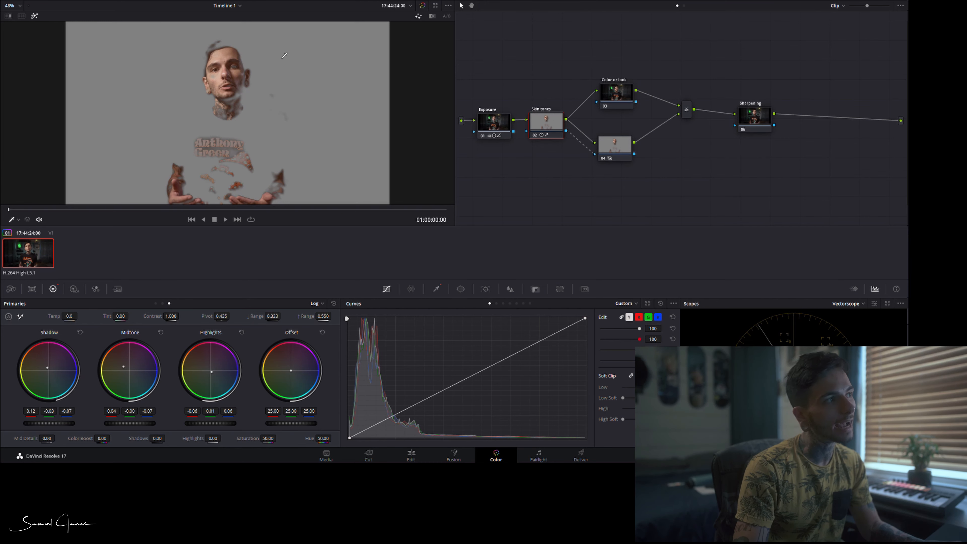
key("shift+h")
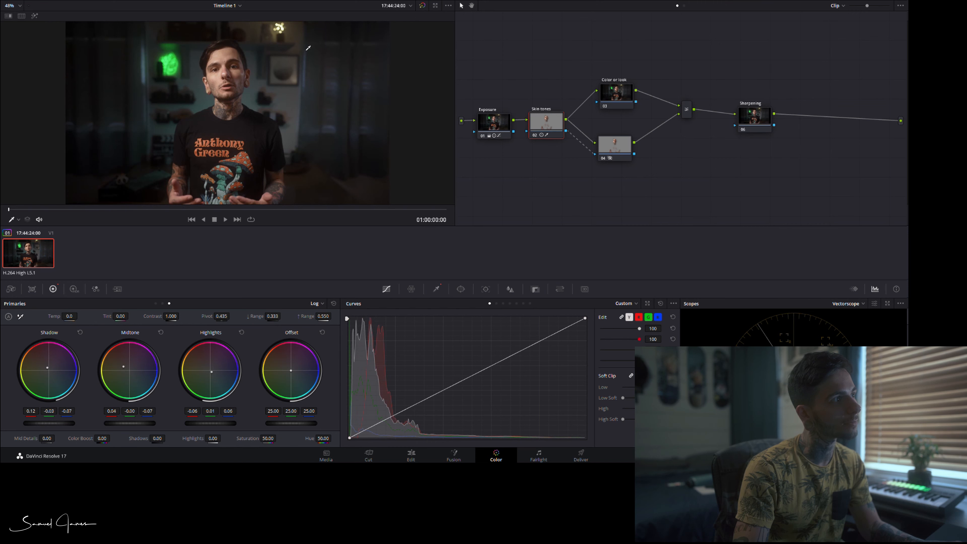
- Toggle the Skin tones node off and on to compare the image with and without the skin correction
key("ctrl+d")
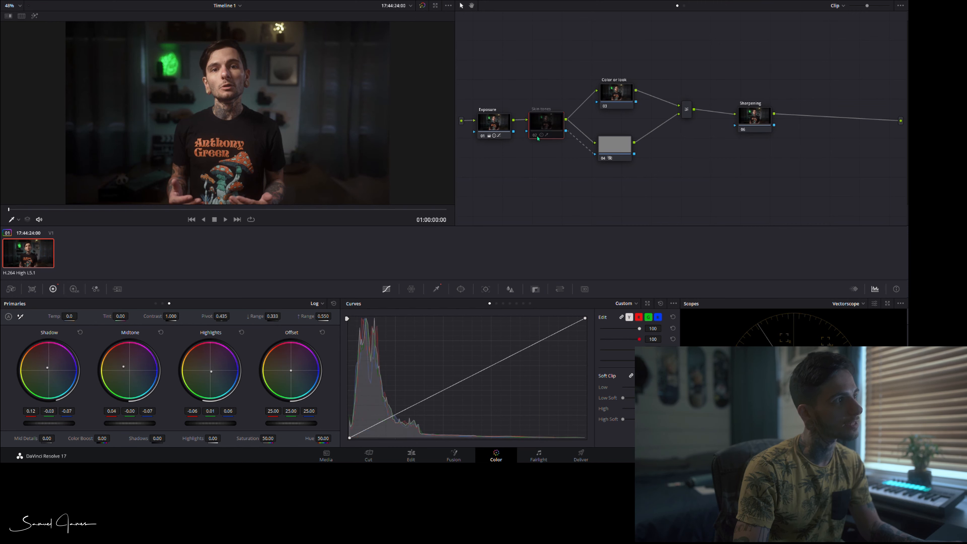
key("ctrl+d")
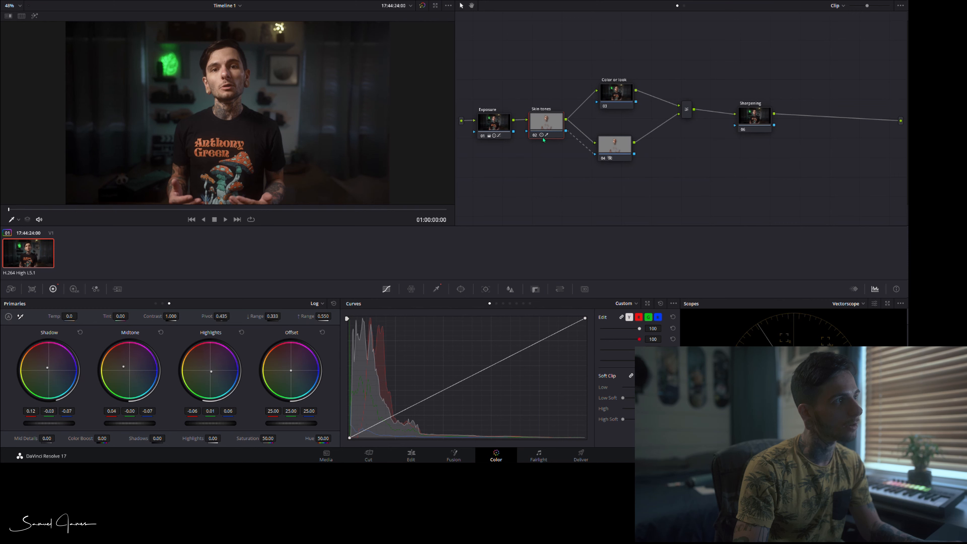
left_click(535, 135)
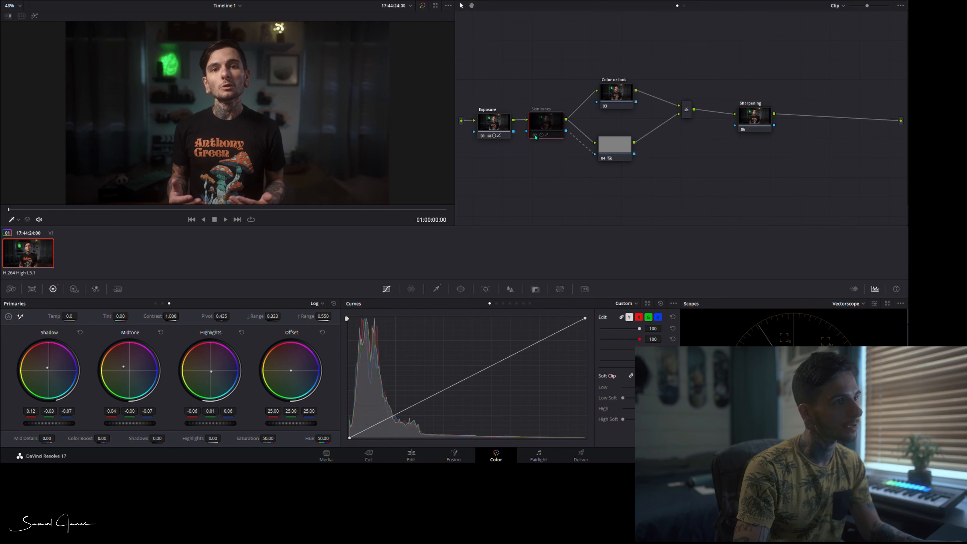
left_click(535, 136)
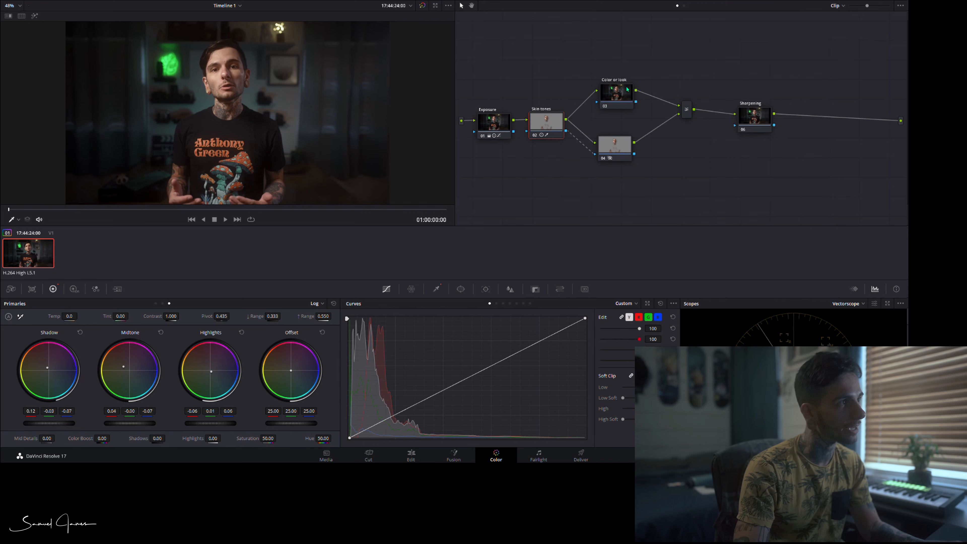
- On the color look node, pull the red curve down slightly in the shadows and reduce the saturation to 42.50
left_click(616, 93)
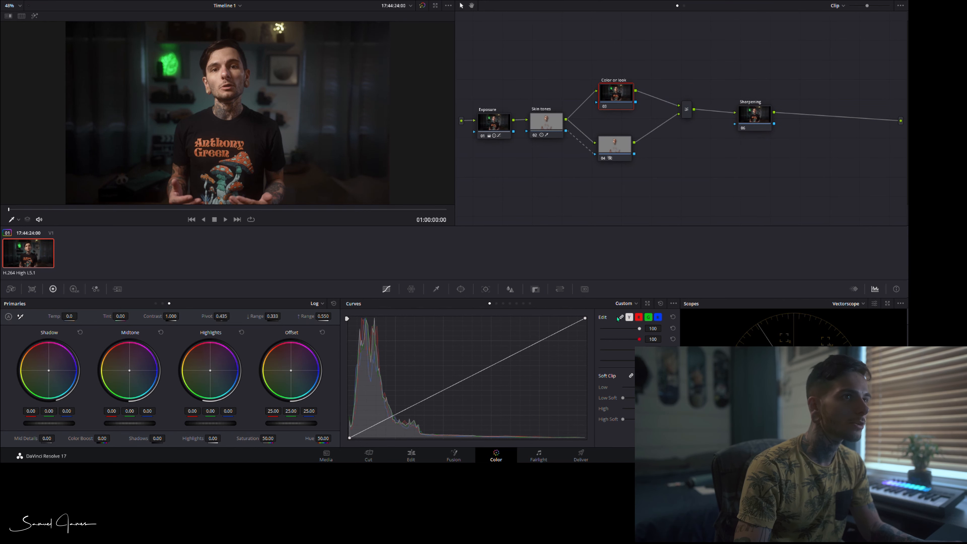
left_click(638, 317)
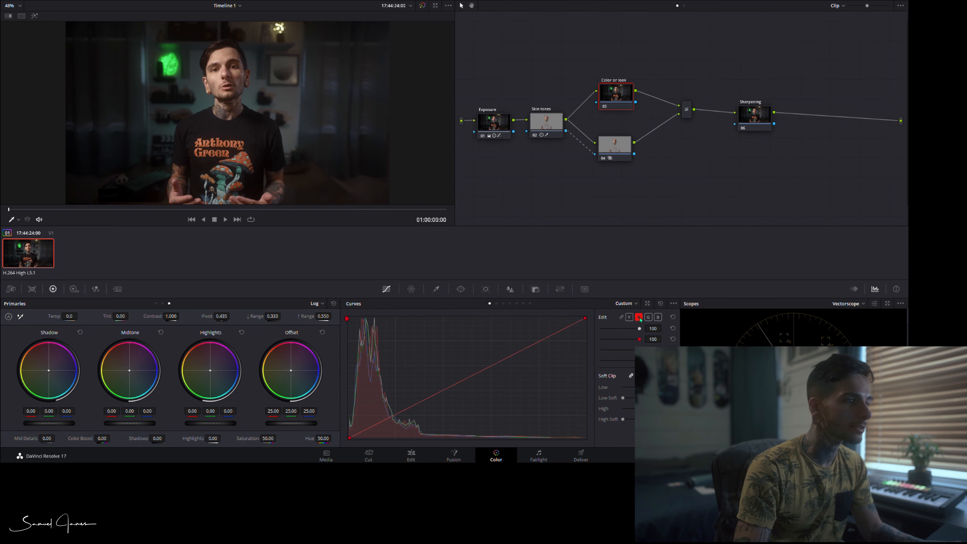
left_click(395, 415)
mouse_move(396, 416)
left_mouse_down()
mouse_move(392, 430)
mouse_move(397, 421)
left_mouse_up()
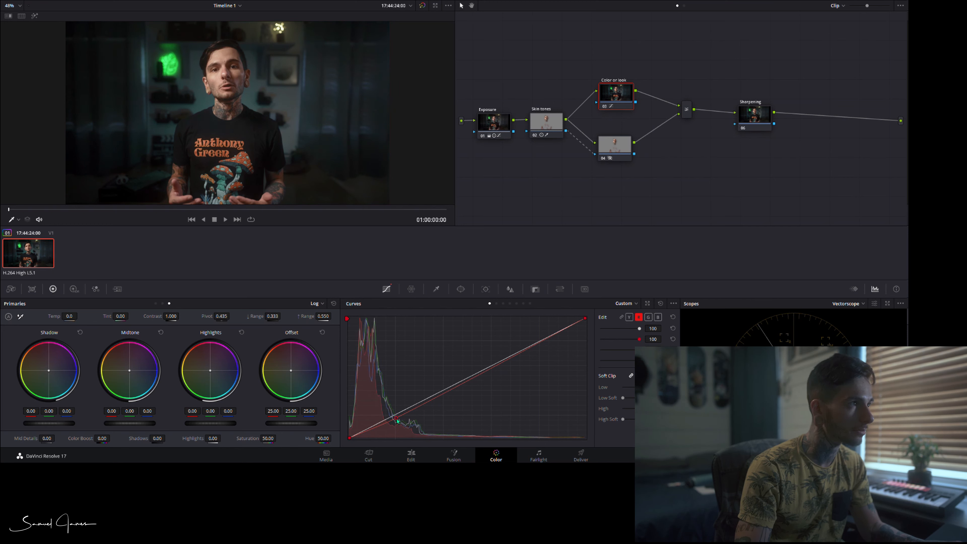
left_click_drag(269, 438, 266, 438)
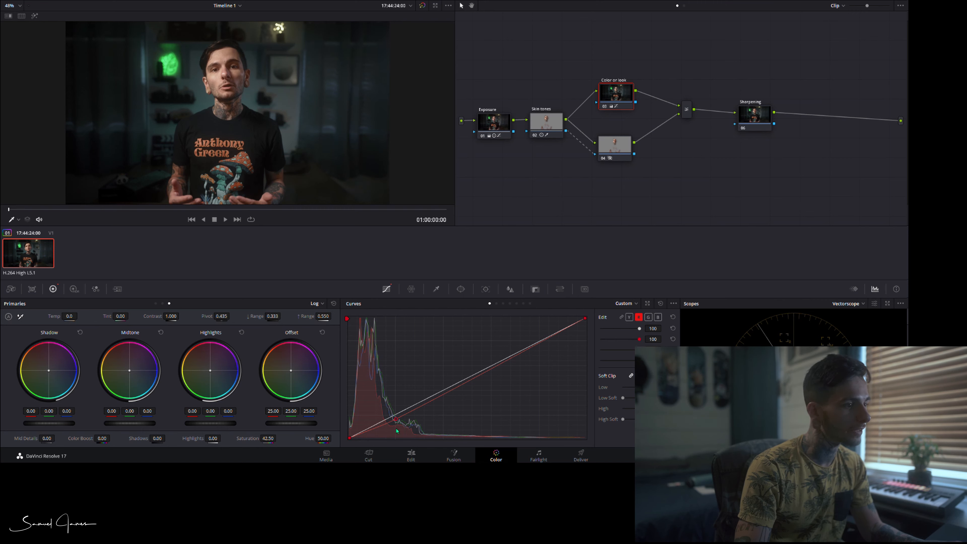
- Raise the green curve slightly in the highlights of the color look node and anchor it with a point in the midtones
left_click(648, 318)
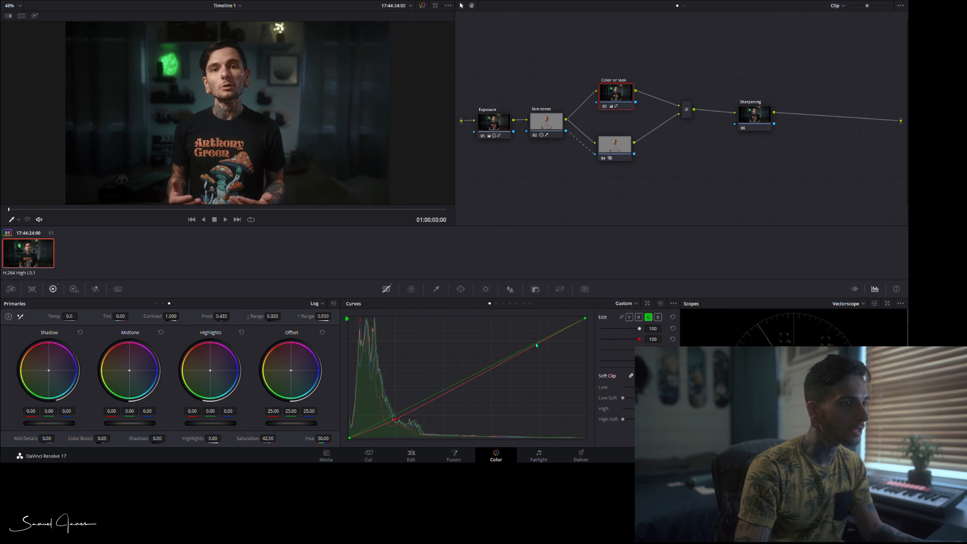
left_click_drag(536, 344, 539, 342)
left_click(490, 367)
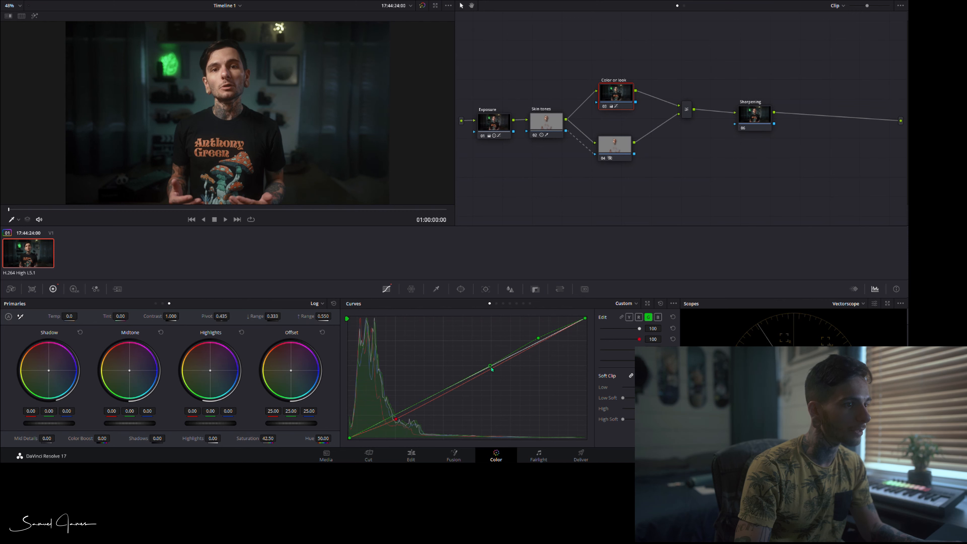
- Try lifting the blue curve in the shadows of the color look node, and remove the added point
left_click(657, 316)
left_click_drag(395, 417, 395, 413)
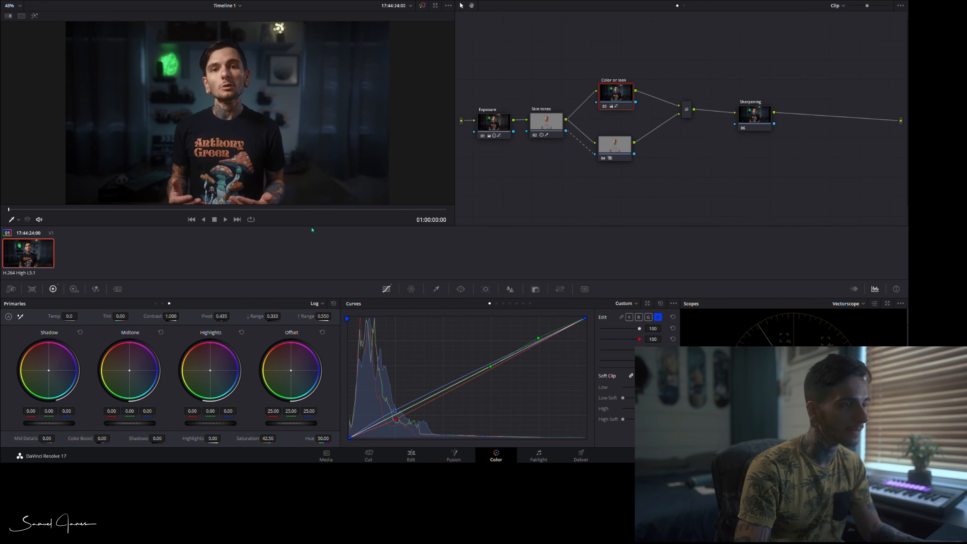
right_click(395, 412)
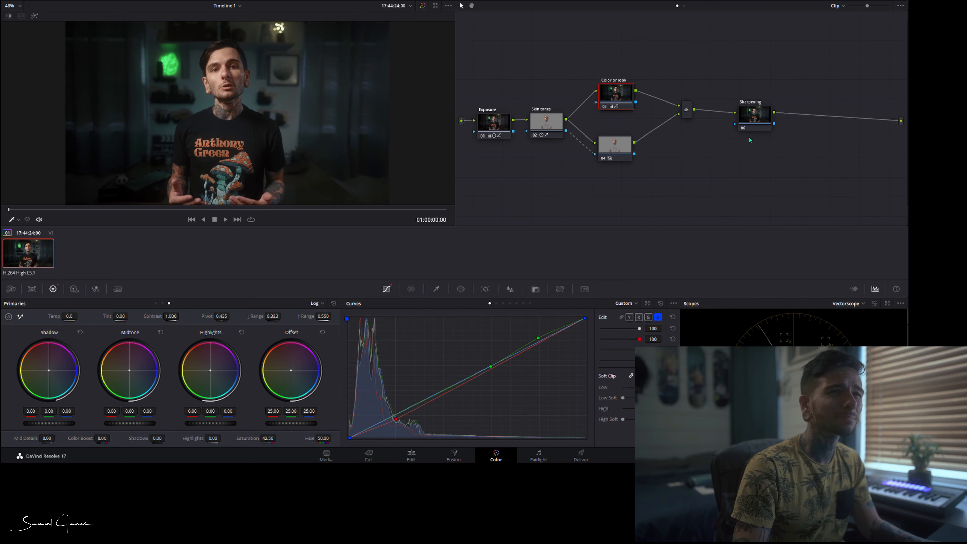
- Sharpen the image on the Sharpening node by lowering the linked RGB radius to 0.44
left_click(752, 120)
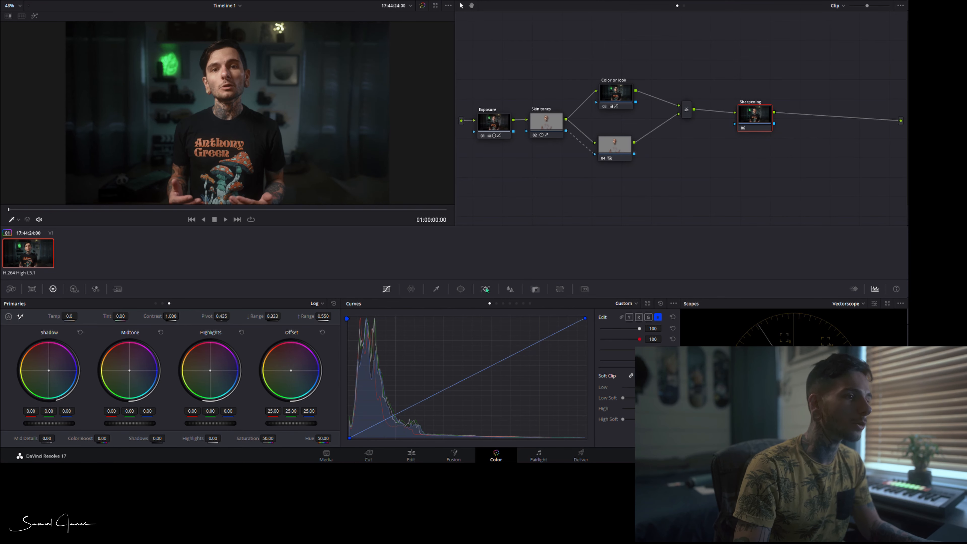
left_click(510, 289)
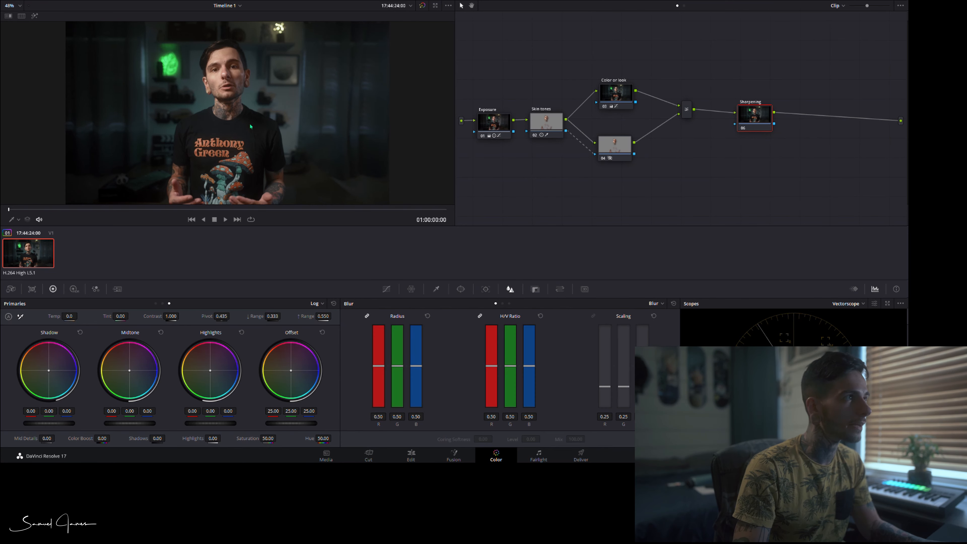
scroll(232, 149, "up", 5)
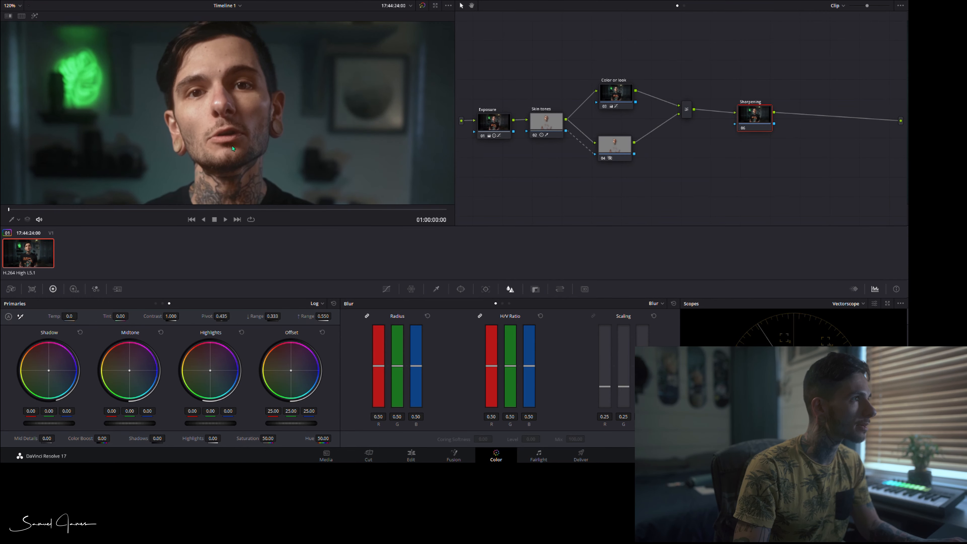
scroll(233, 149, "up", 2)
left_click_drag(405, 374, 406, 375)
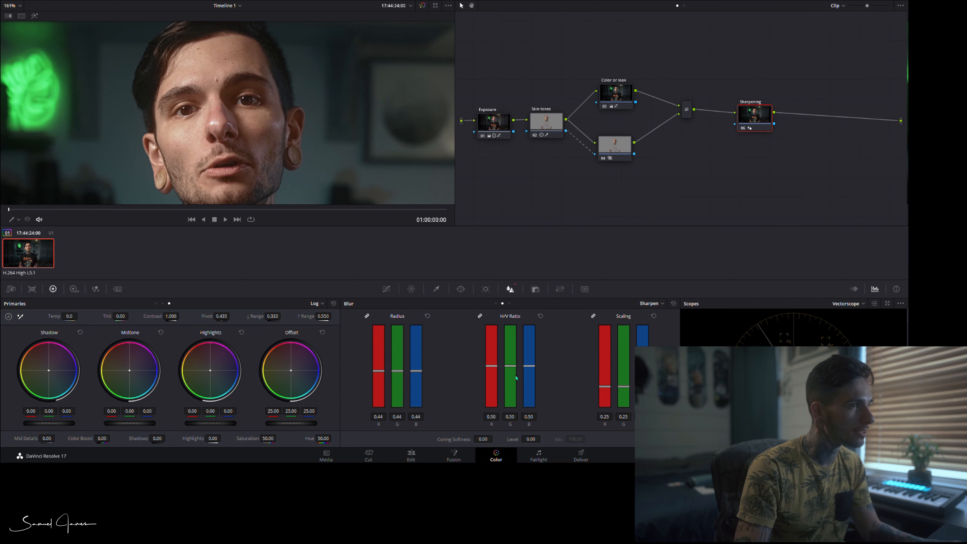
- Try an H/V ratio of 0.44 and a scaling of 0.30 for the sharpening, resetting each to its default
left_click_drag(511, 368, 516, 372)
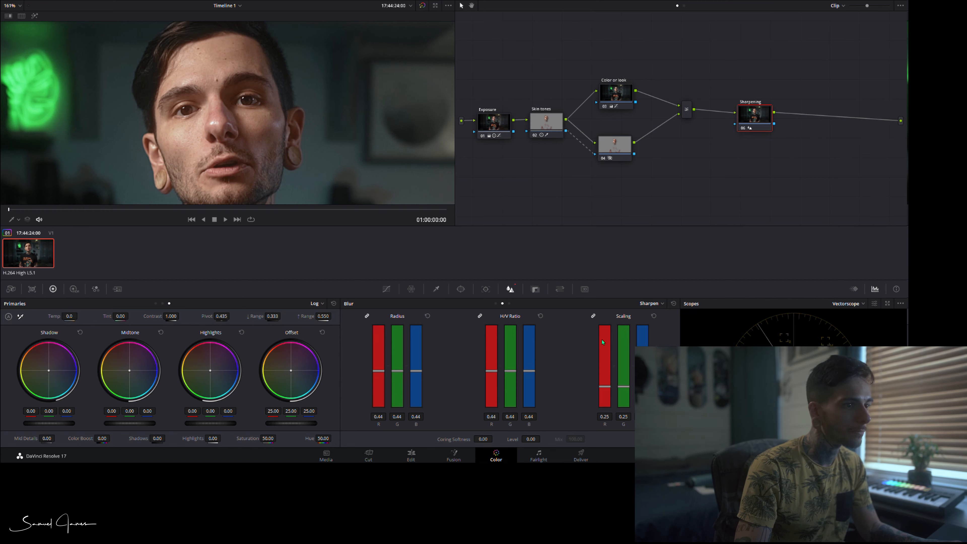
left_click(540, 316)
left_click_drag(624, 386, 628, 389)
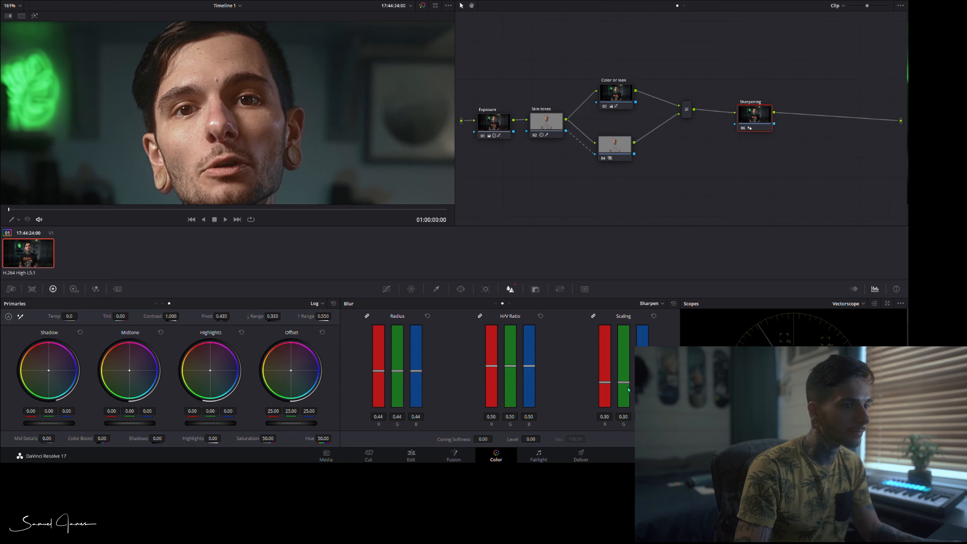
left_click(654, 315)
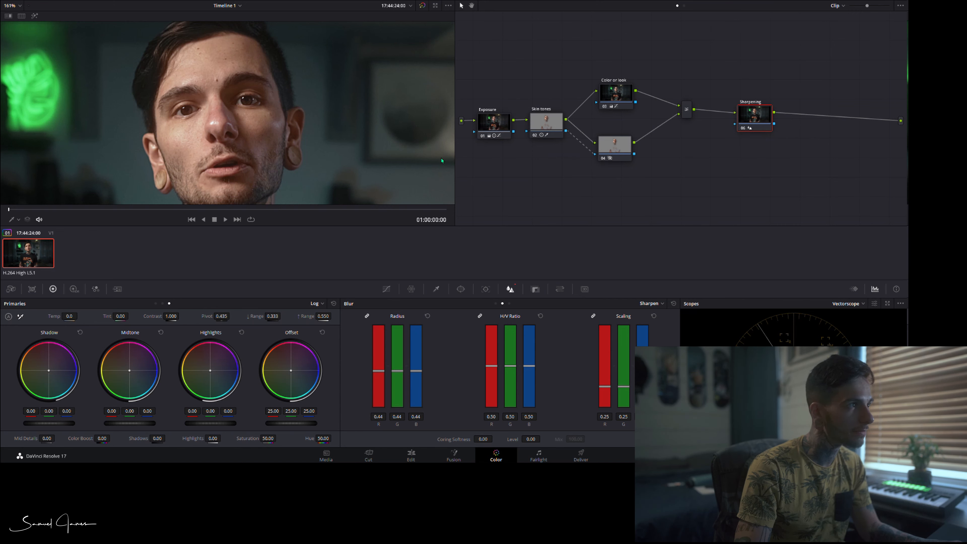
- Soften the sharpening slightly by setting the linked RGB radius to 0.46 while judging the full frame
key("shift+z")
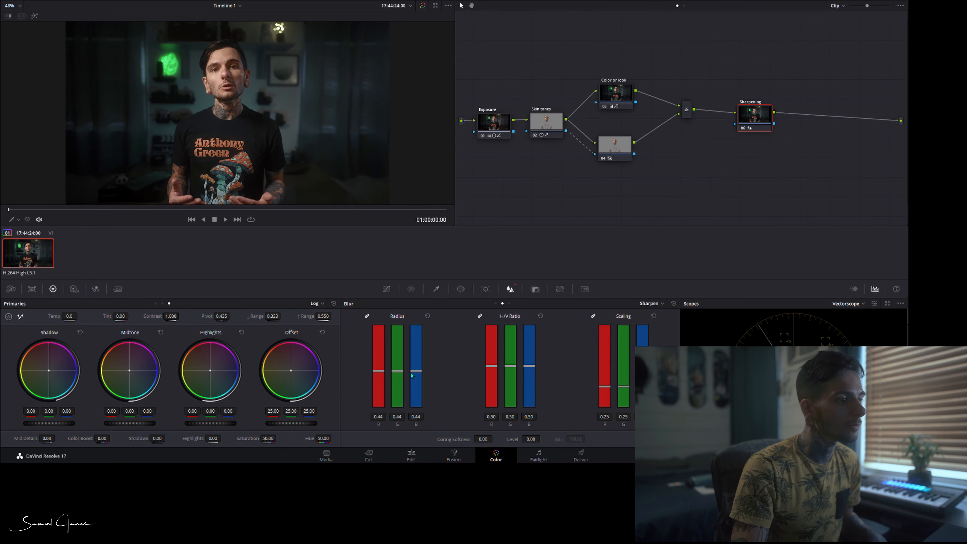
left_click_drag(415, 376, 415, 374)
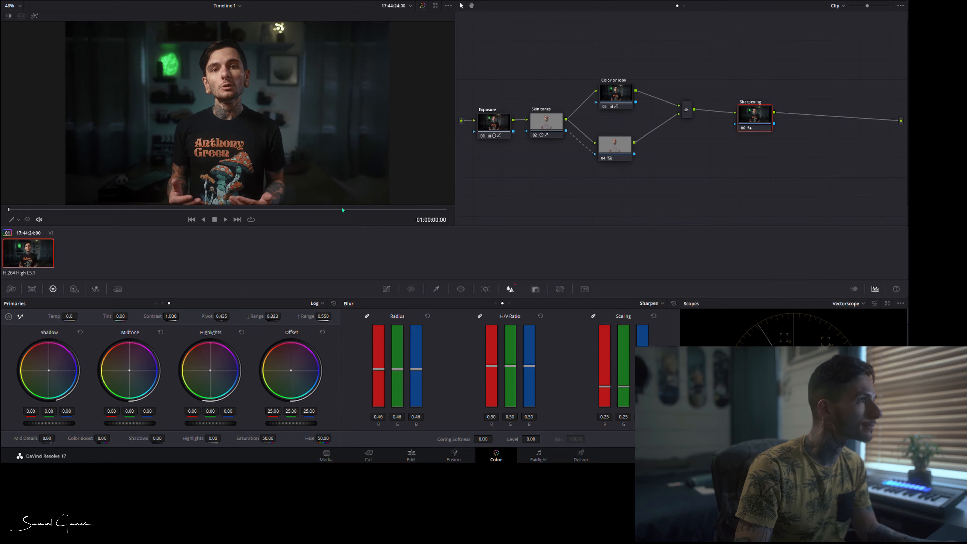